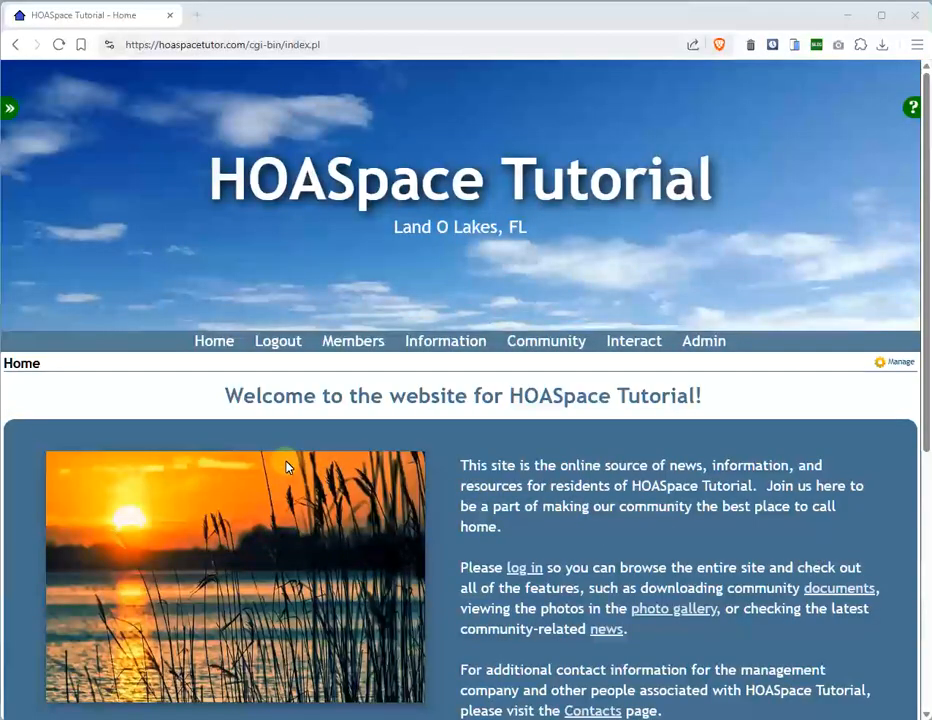
- Open the home page text for editing and look through its content and placeholder tags
left_click(900, 366)
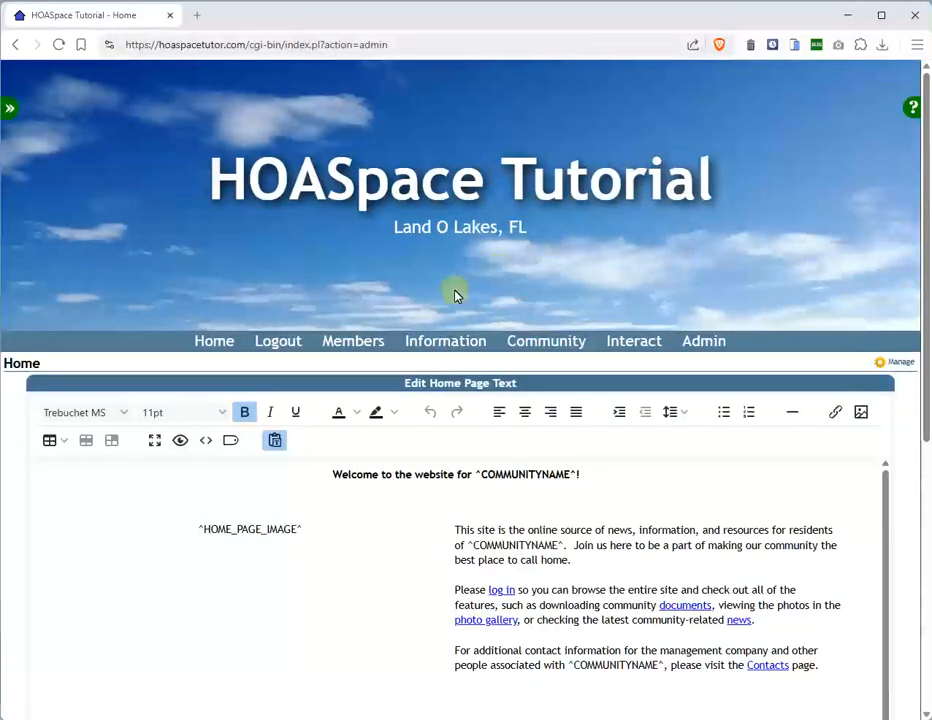
scroll(450, 297, "down", 5)
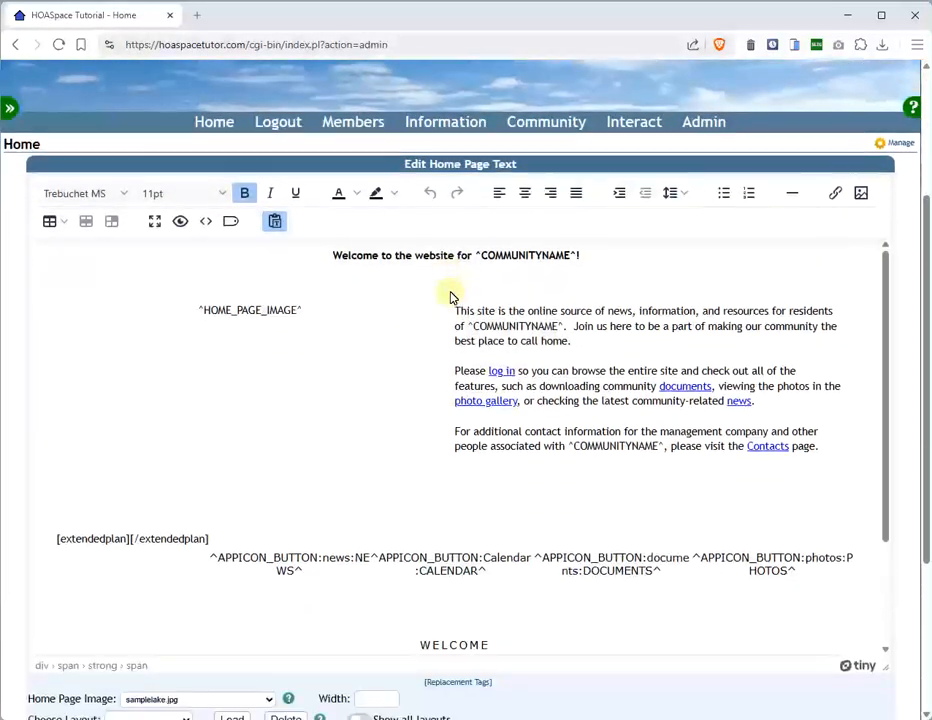
scroll(449, 291, "down", 2)
scroll(449, 291, "up", 2)
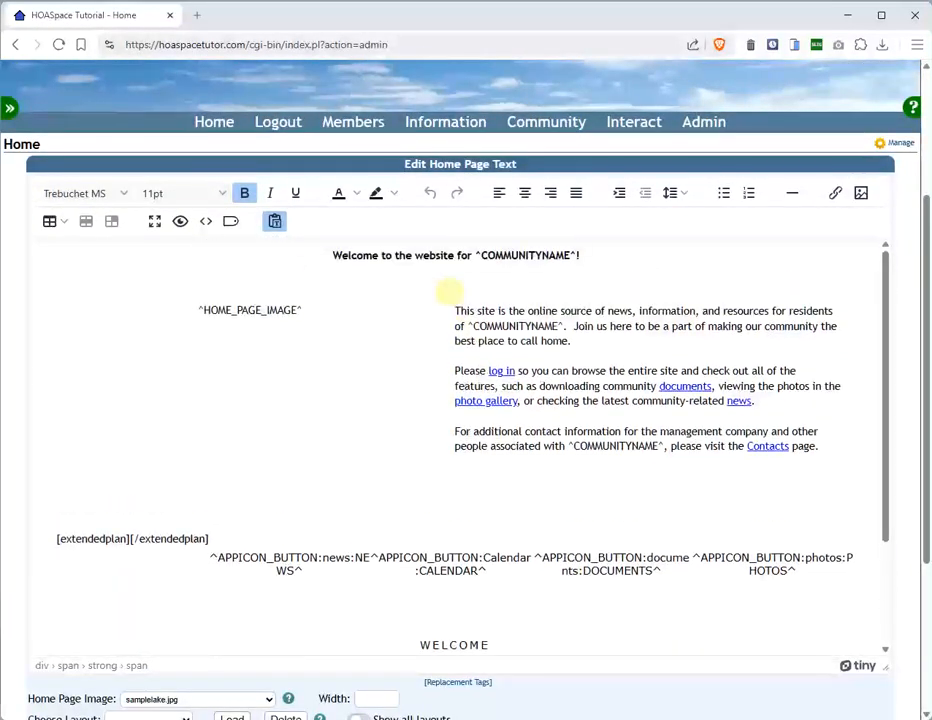
scroll(449, 291, "up", 3)
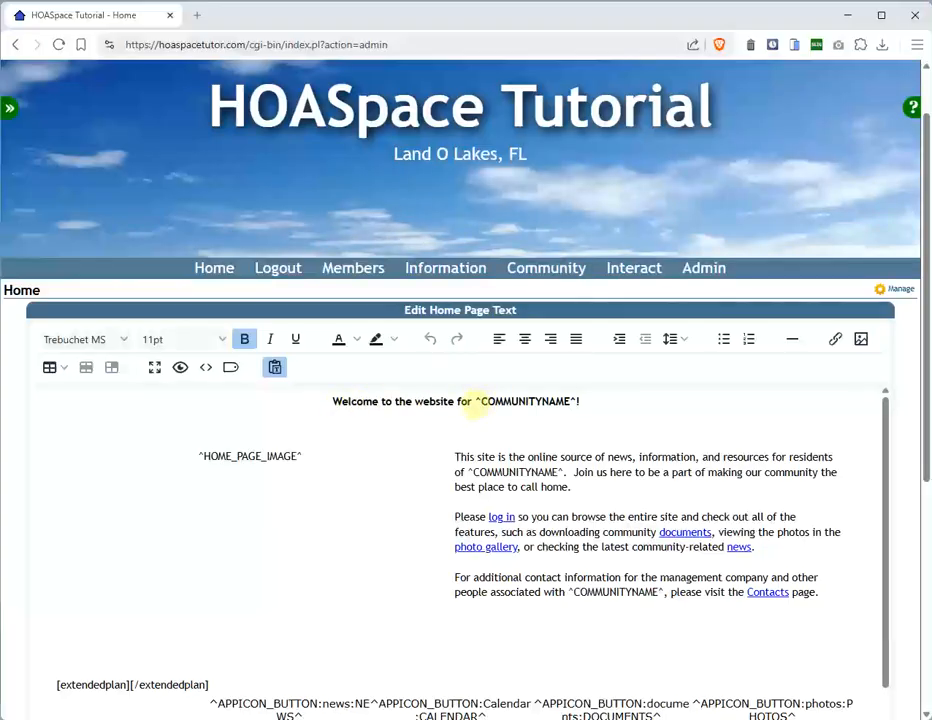
- Compare the ^COMMUNITYNAME^ tag in the welcome heading with the banner title and the heading on the live home page
left_click_drag(475, 401, 576, 400)
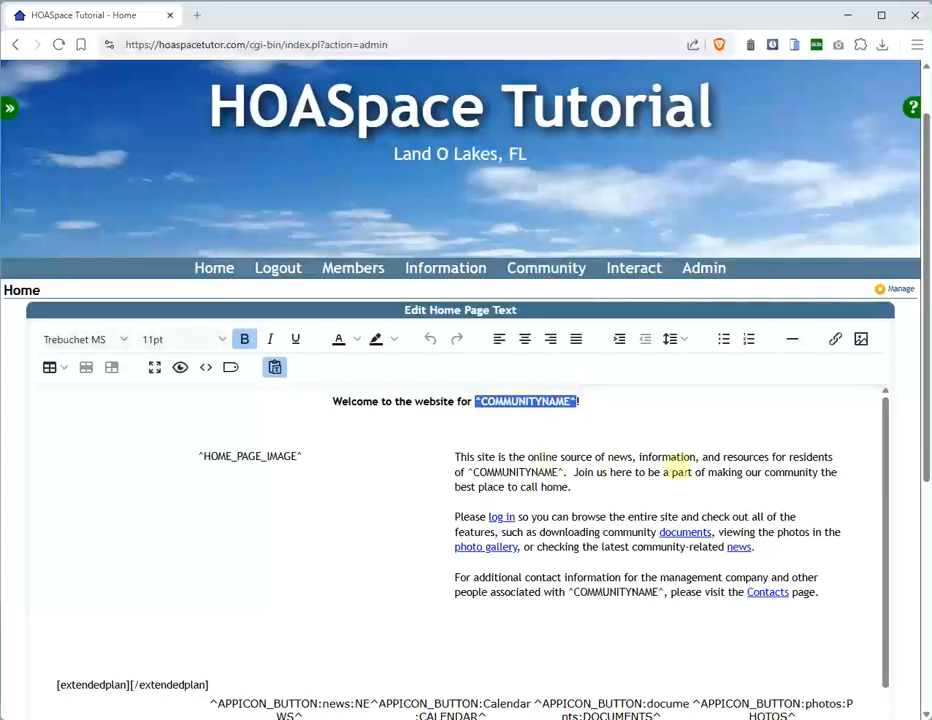
left_click(580, 400)
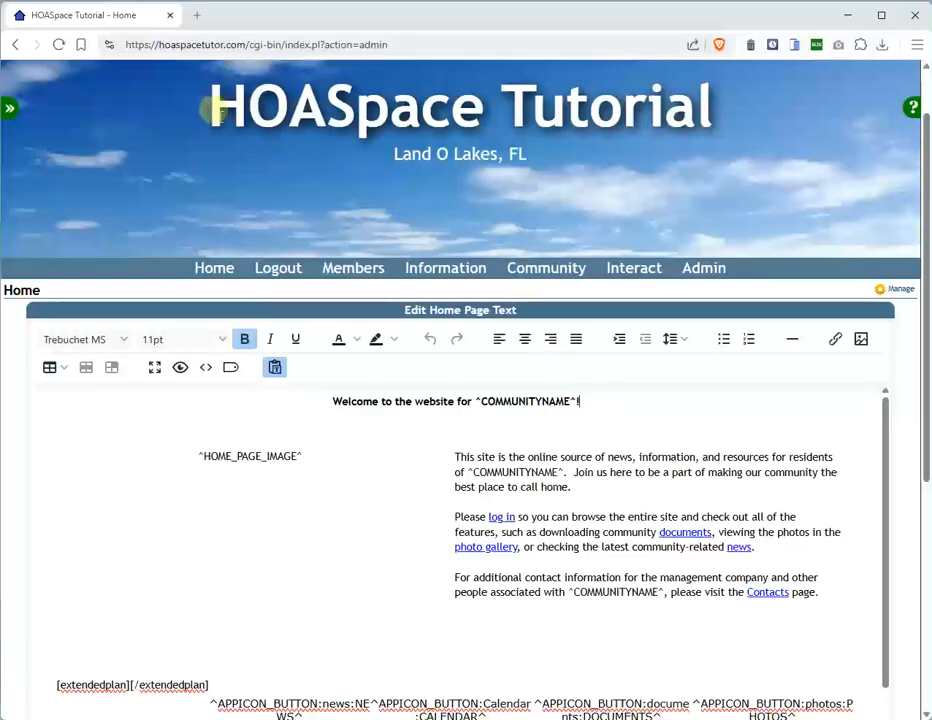
left_click_drag(214, 110, 709, 112)
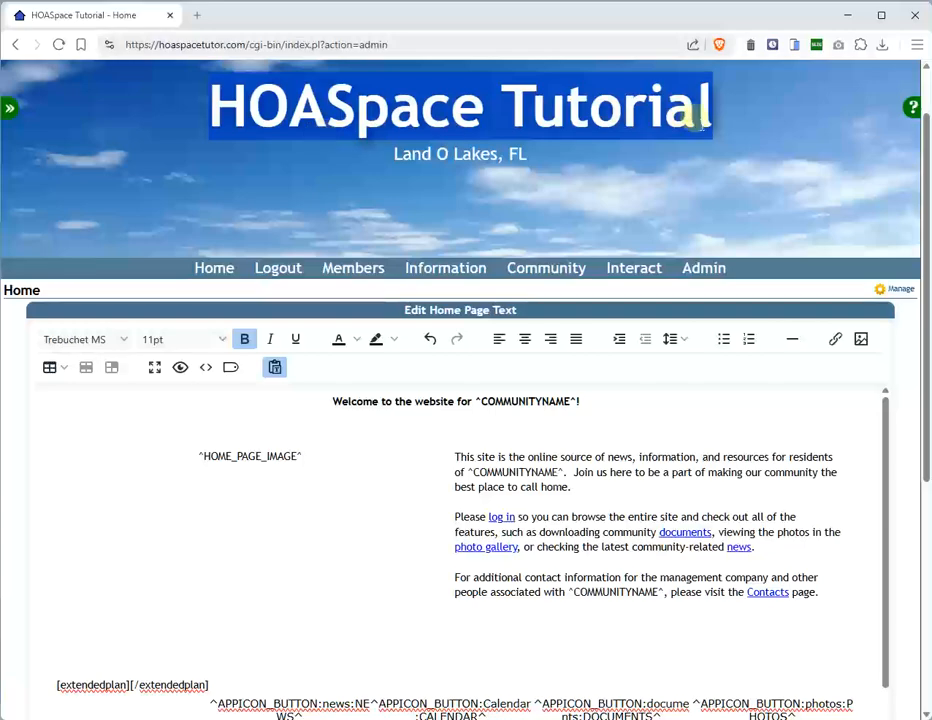
left_click(751, 192)
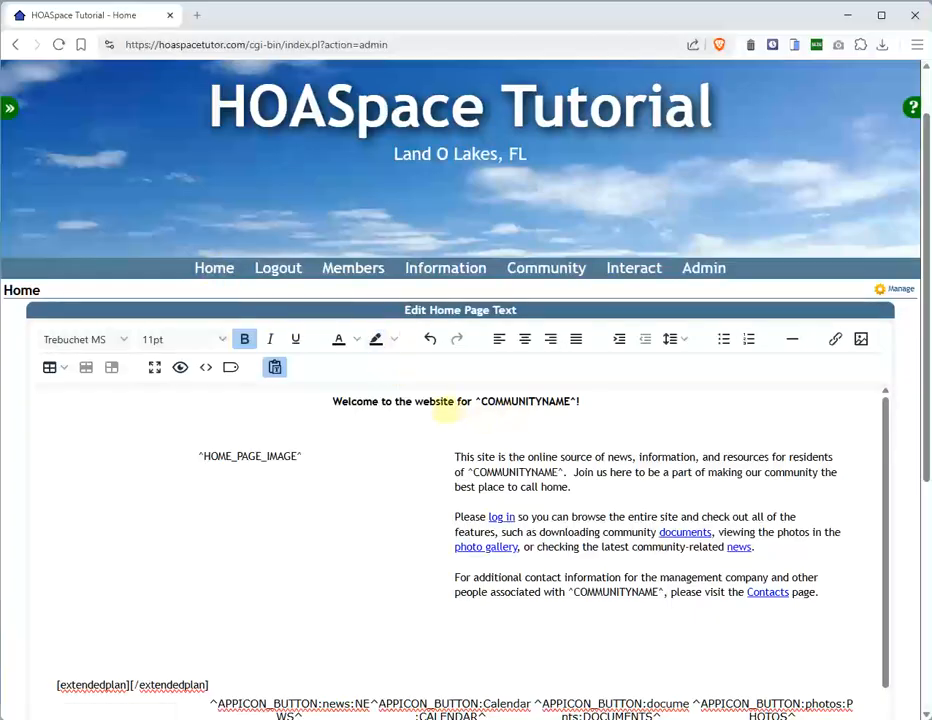
left_click(214, 268)
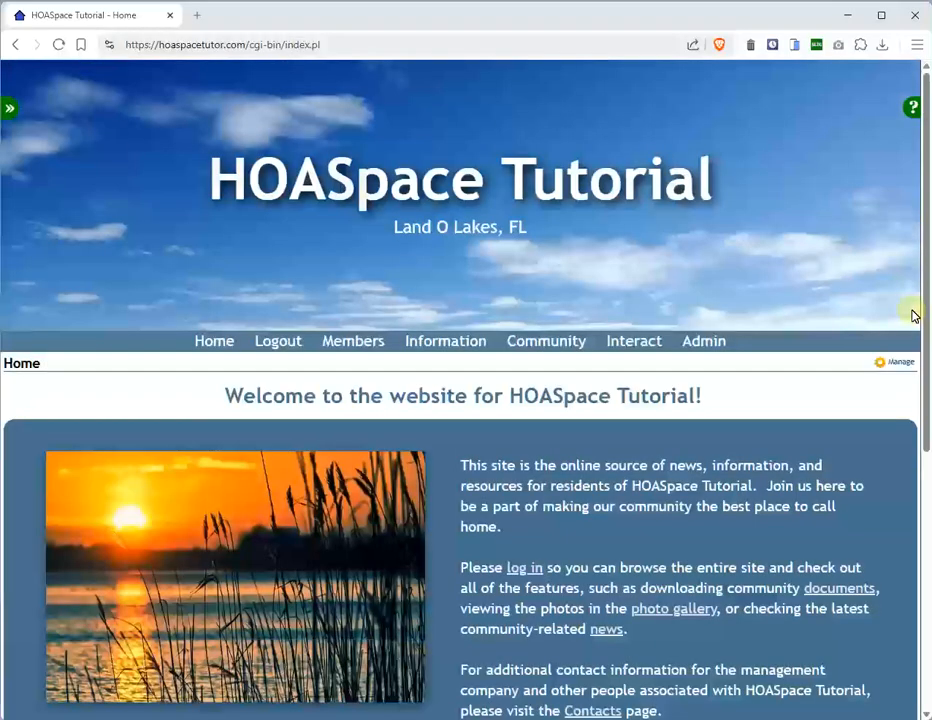
left_click_drag(509, 394, 699, 394)
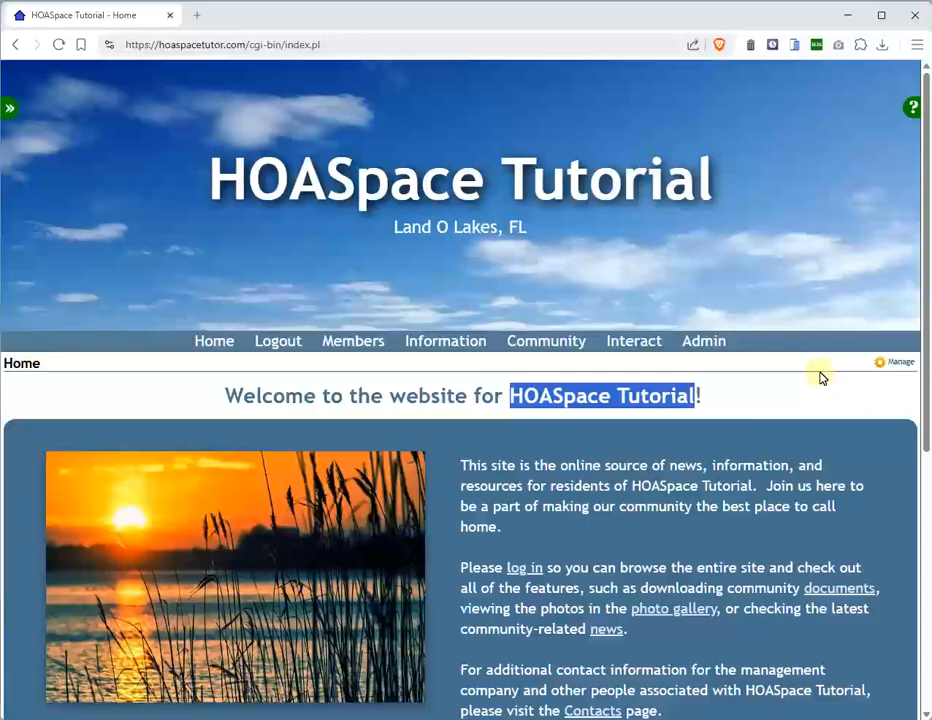
- Reopen the home page text editor and view the files available for the Home Page Image
left_click(895, 364)
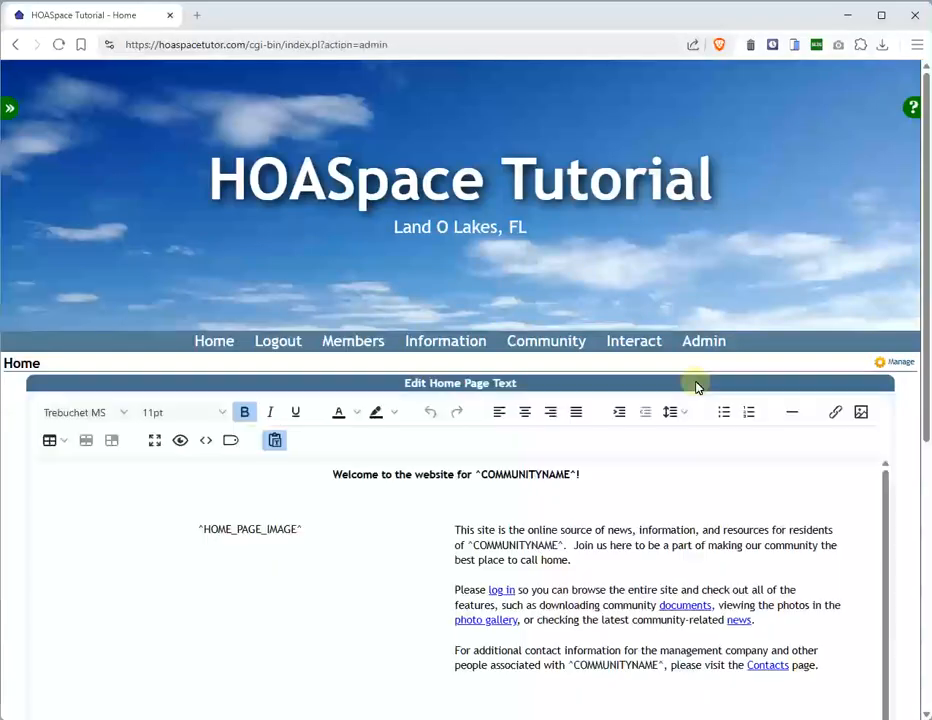
scroll(368, 386, "down", 3)
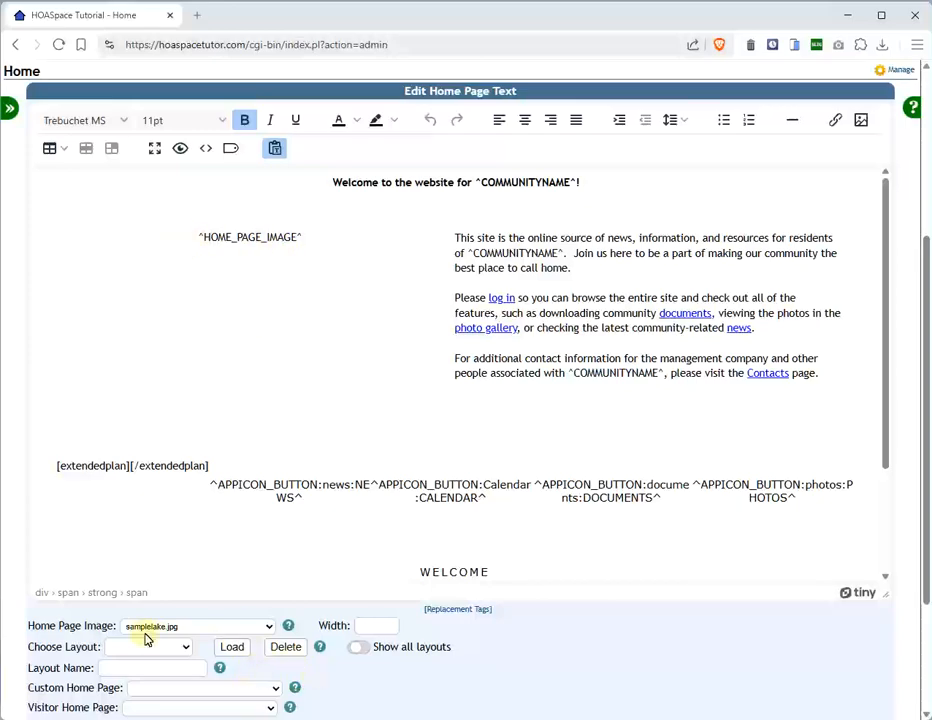
left_click_drag(18, 625, 237, 622)
left_click(256, 627)
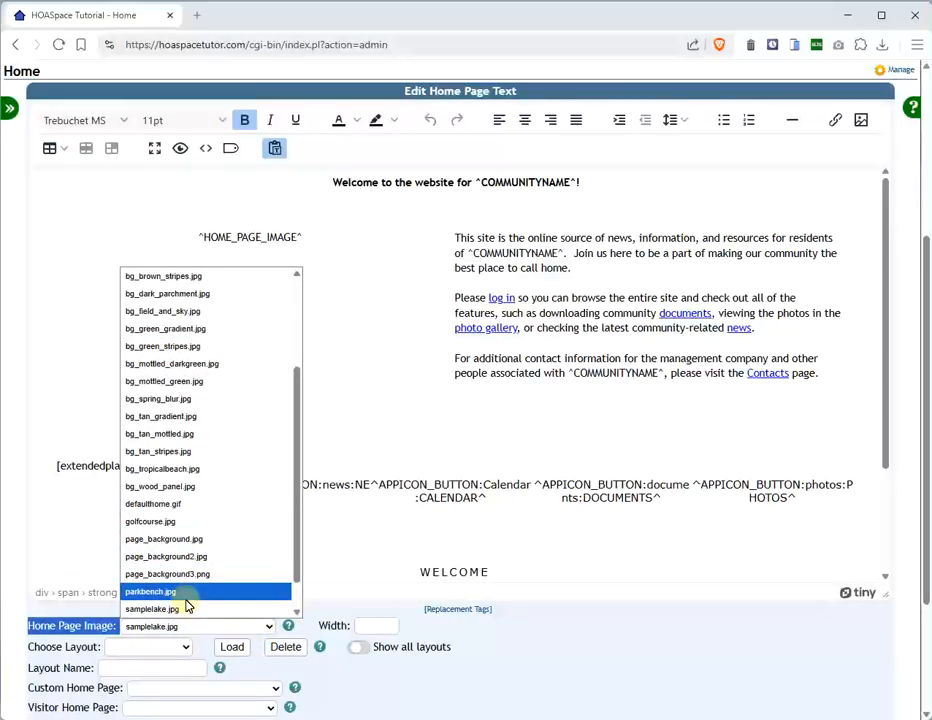
left_click(76, 617)
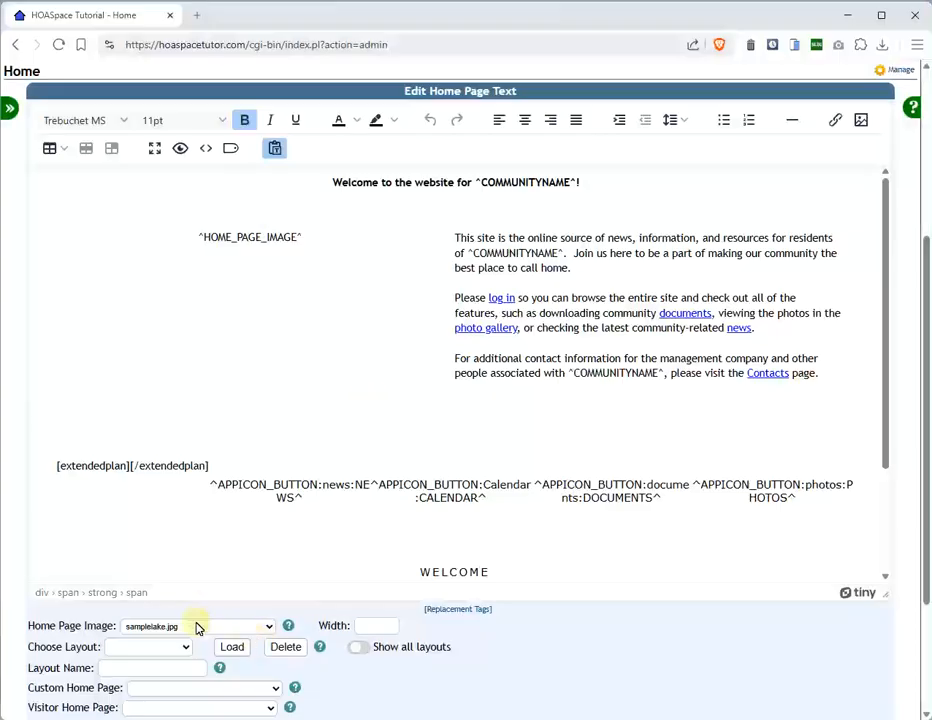
- Return to the live home page and view the image beside the welcome text
scroll(374, 381, "up", 3)
left_click(232, 341)
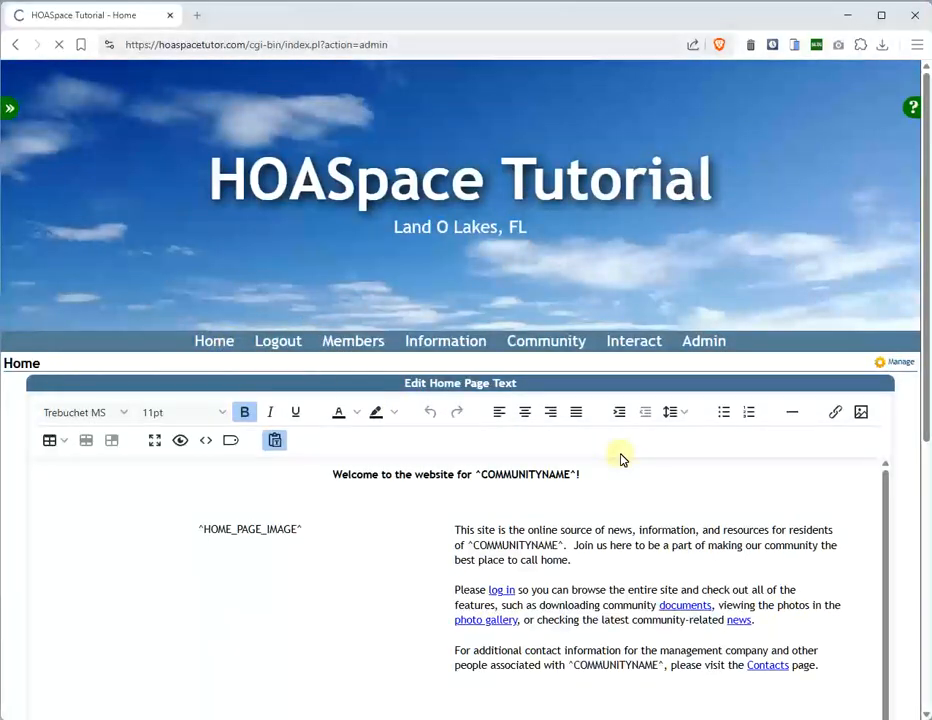
scroll(258, 535, "down", 2)
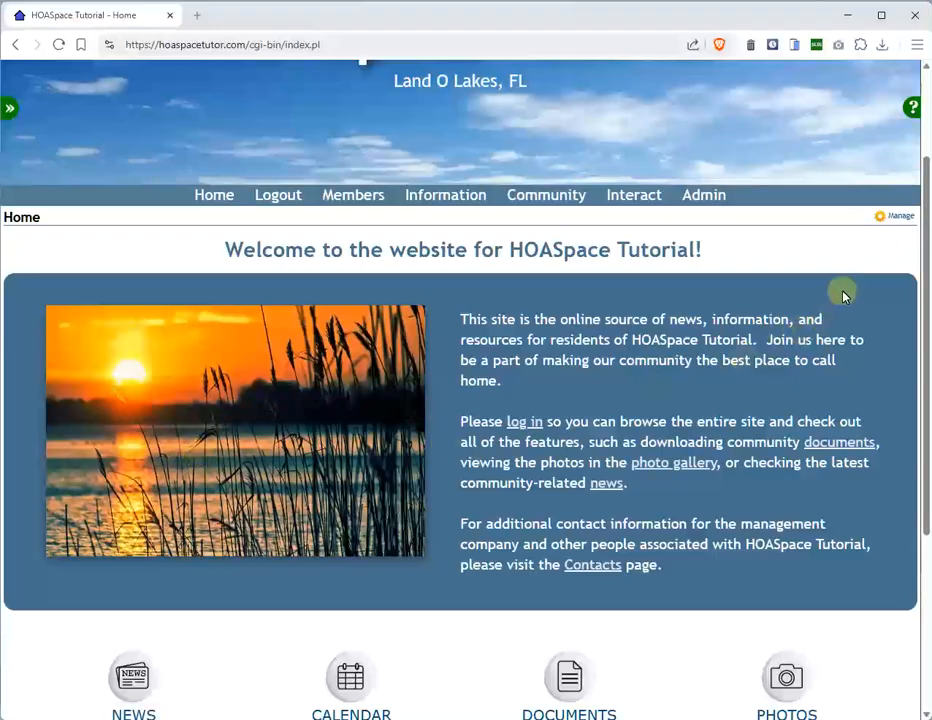
- Open the home page text for editing again and review the Home Page Image choices, keeping samplelake.jpg
left_click(900, 220)
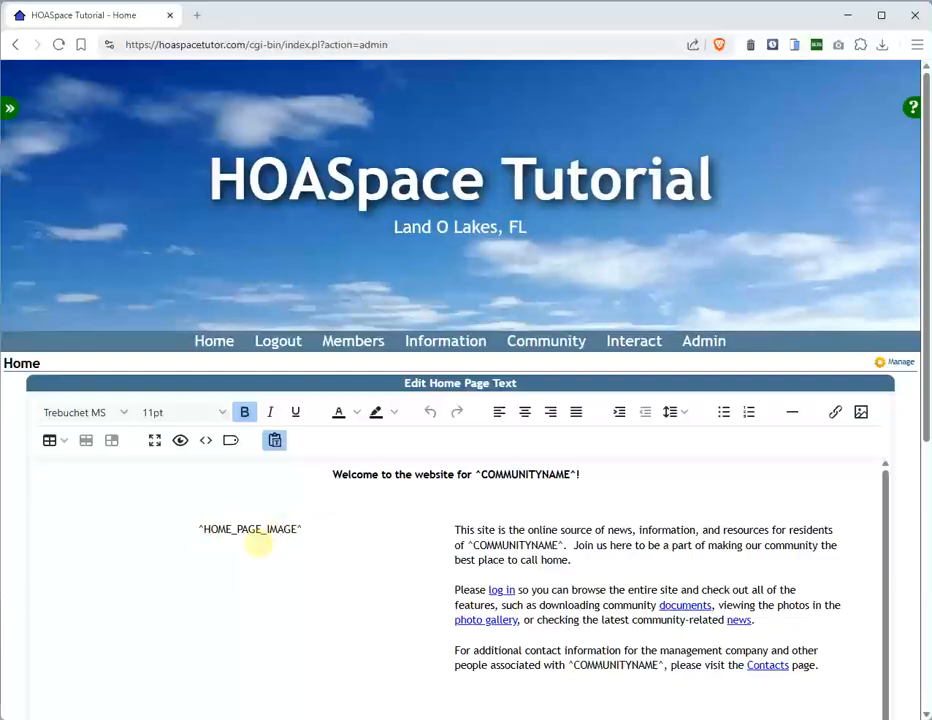
scroll(183, 630, "down", 5)
left_click(152, 559)
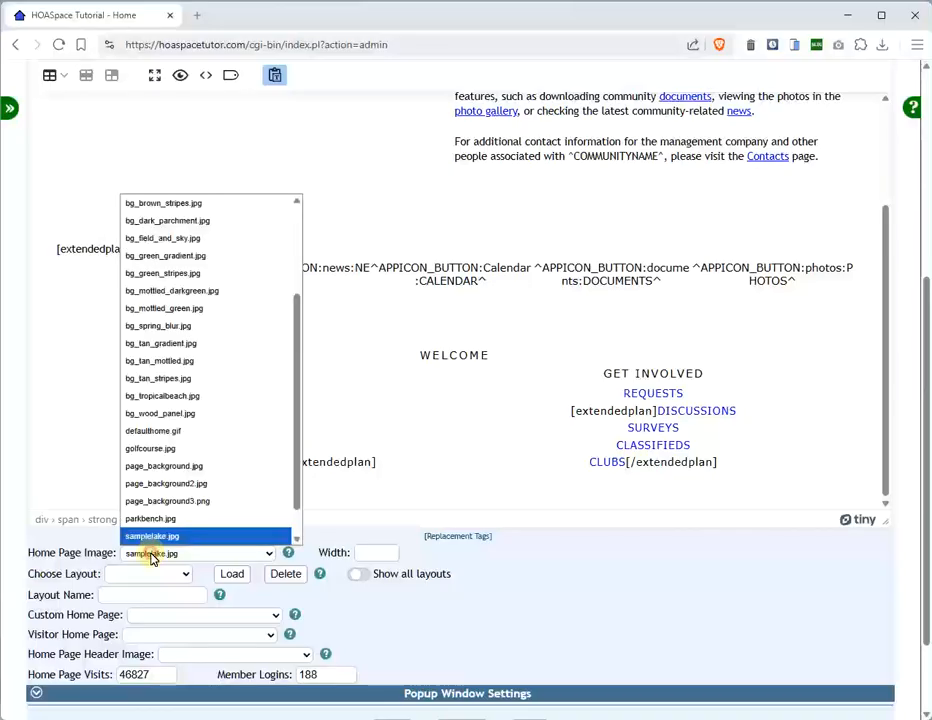
left_click(150, 556)
- Examine the ^HOME_PAGE_IMAGE^ tag, the button tags and the layout settings of the home page
scroll(305, 580, "up", 10)
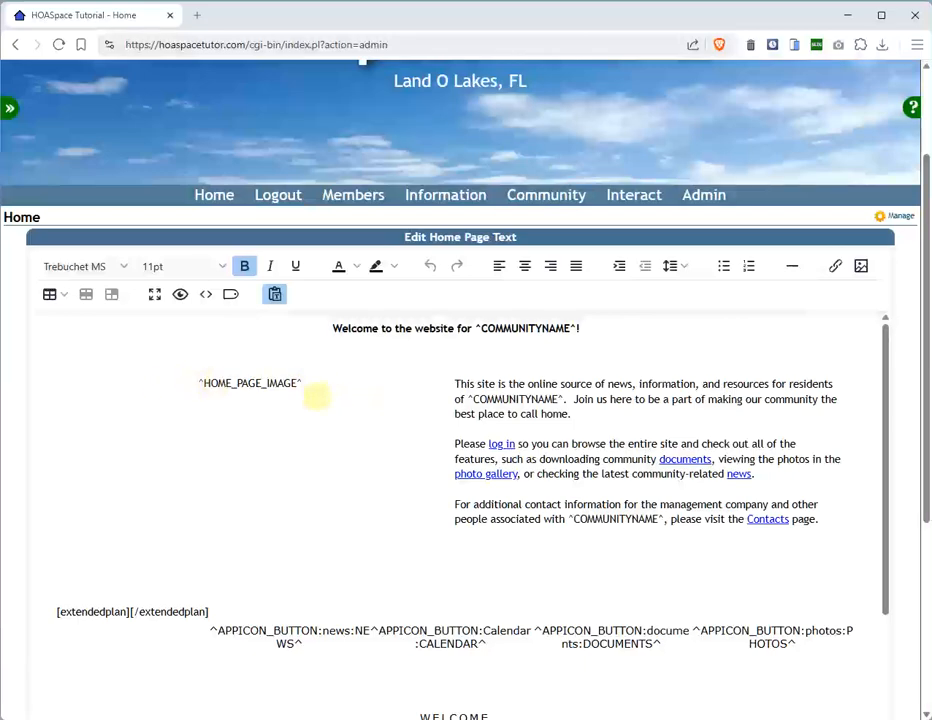
scroll(316, 395, "down", 10)
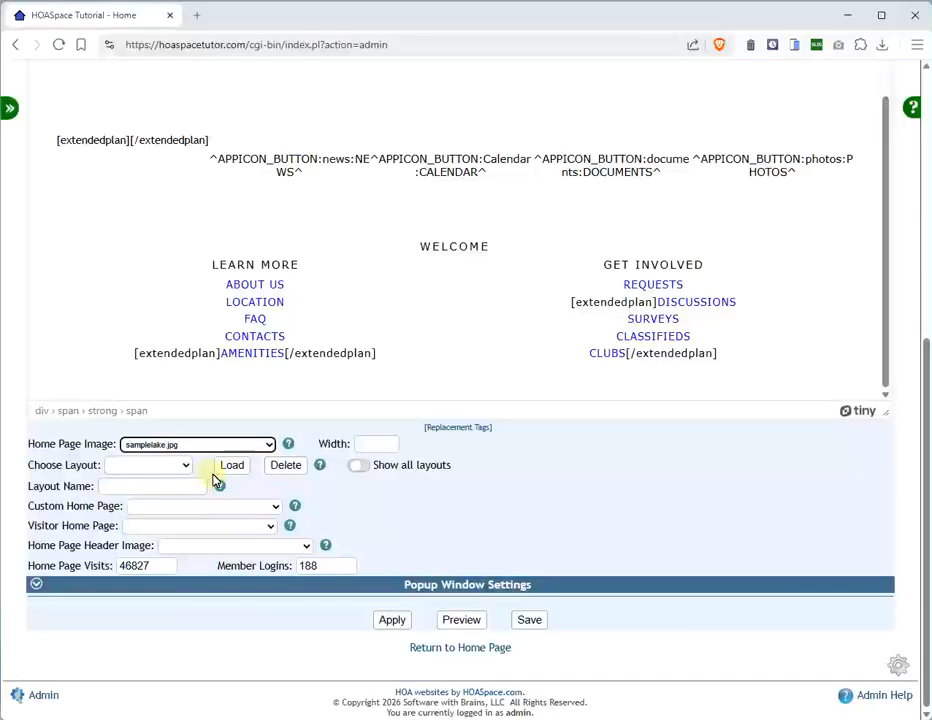
scroll(208, 474, "up", 5)
scroll(278, 481, "up", 3)
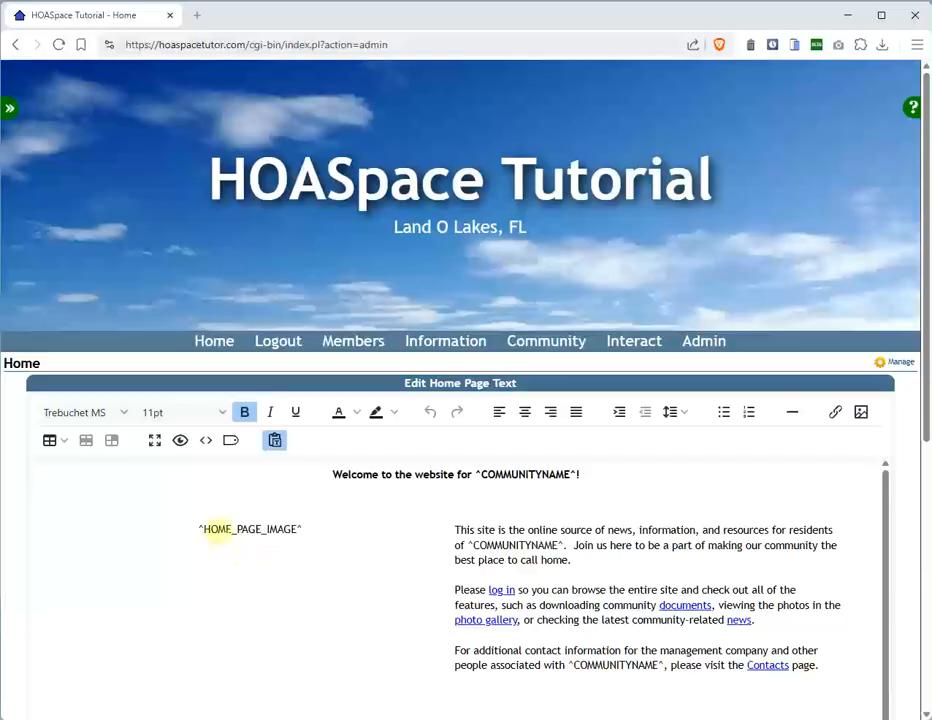
scroll(285, 528, "down", 10)
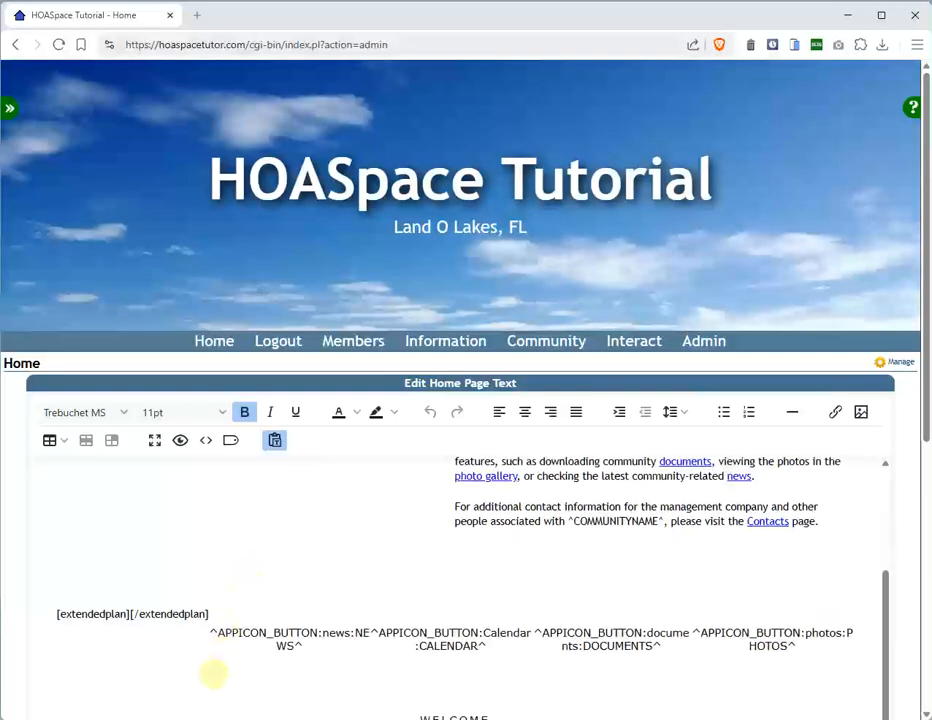
scroll(472, 620, "up", 4)
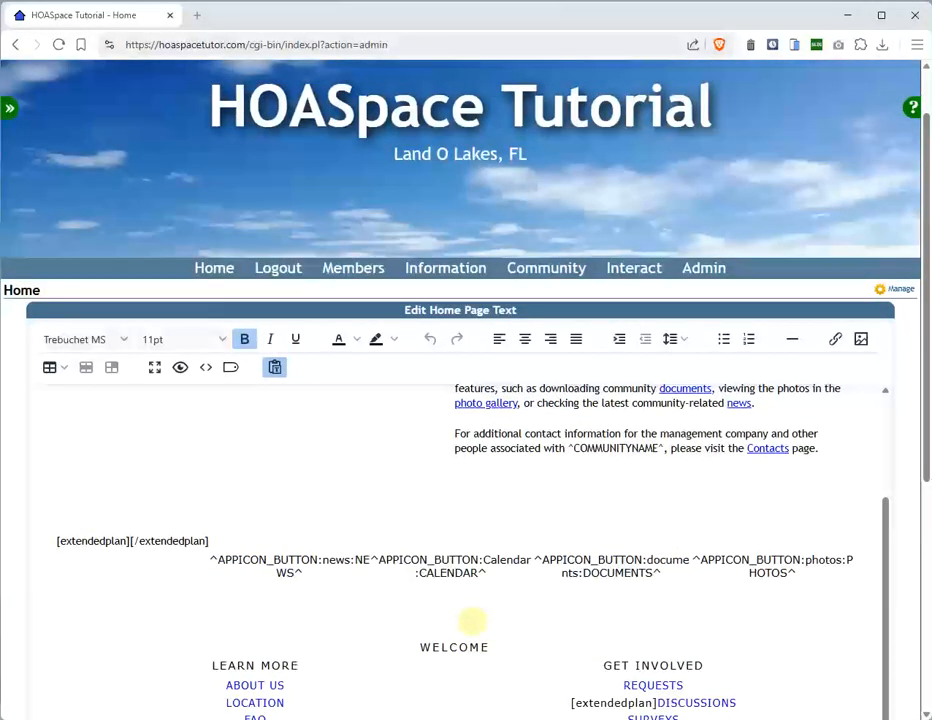
scroll(472, 622, "up", 2)
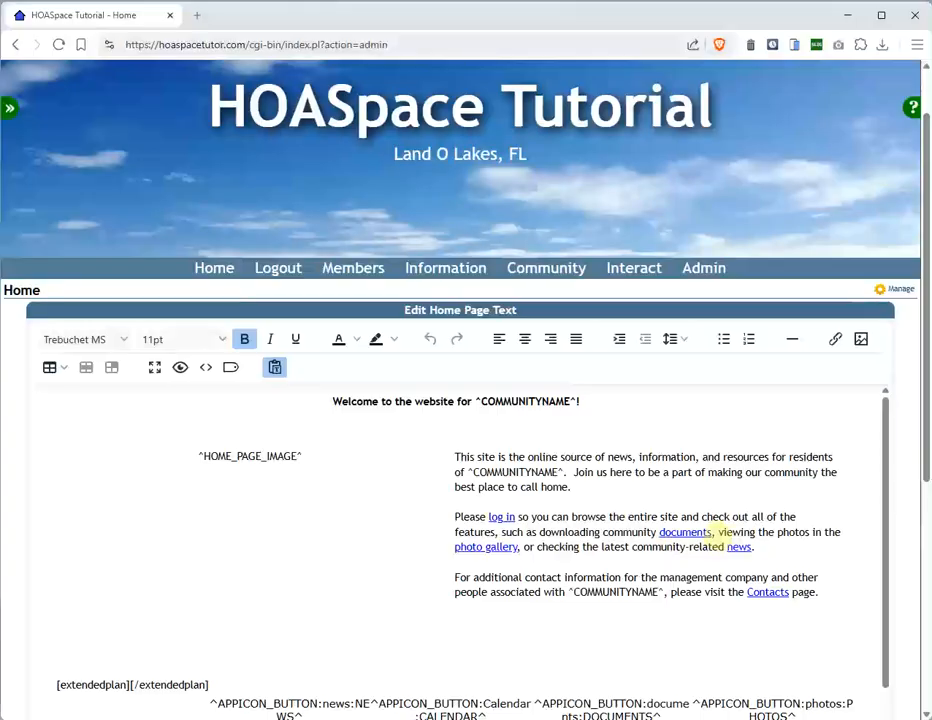
- Delete the phrase "viewing the photos in the photo gallery," from the home page's login paragraph
left_click(765, 532)
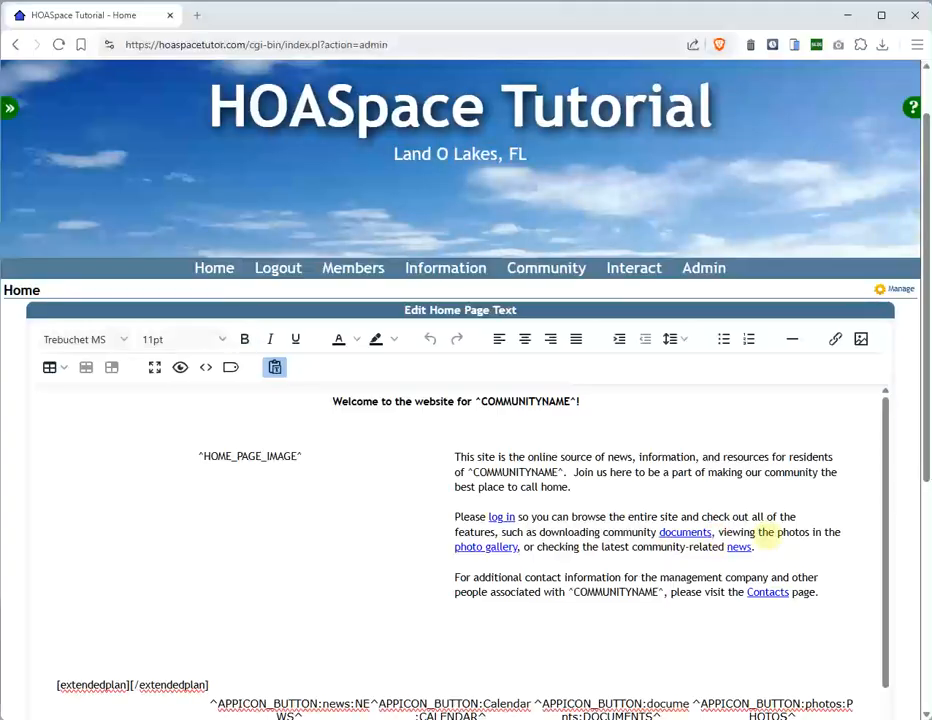
left_click_drag(718, 532, 530, 546)
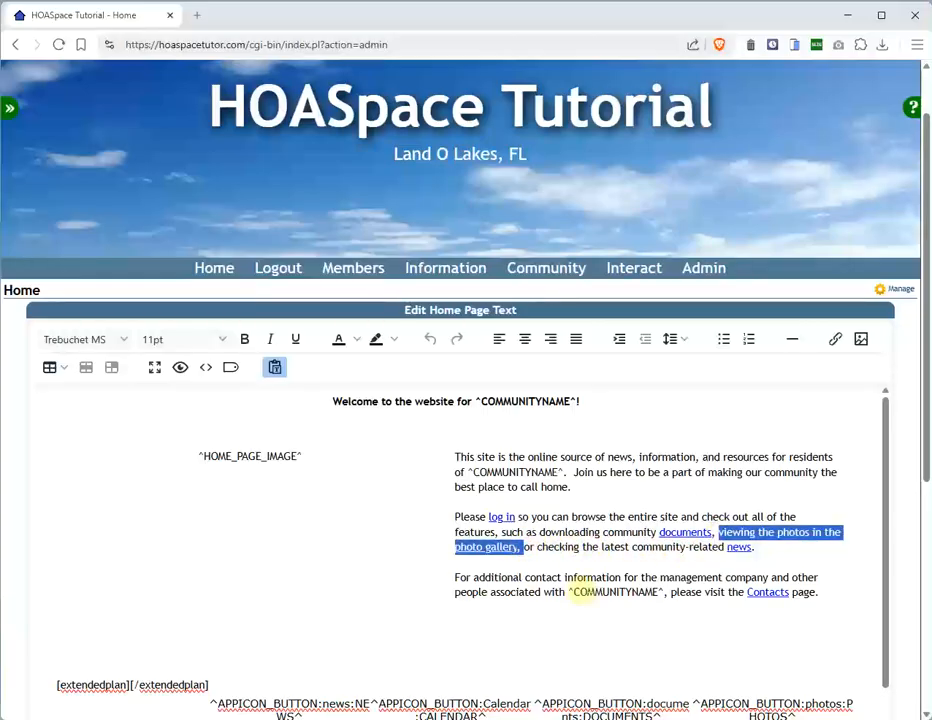
key("Delete")
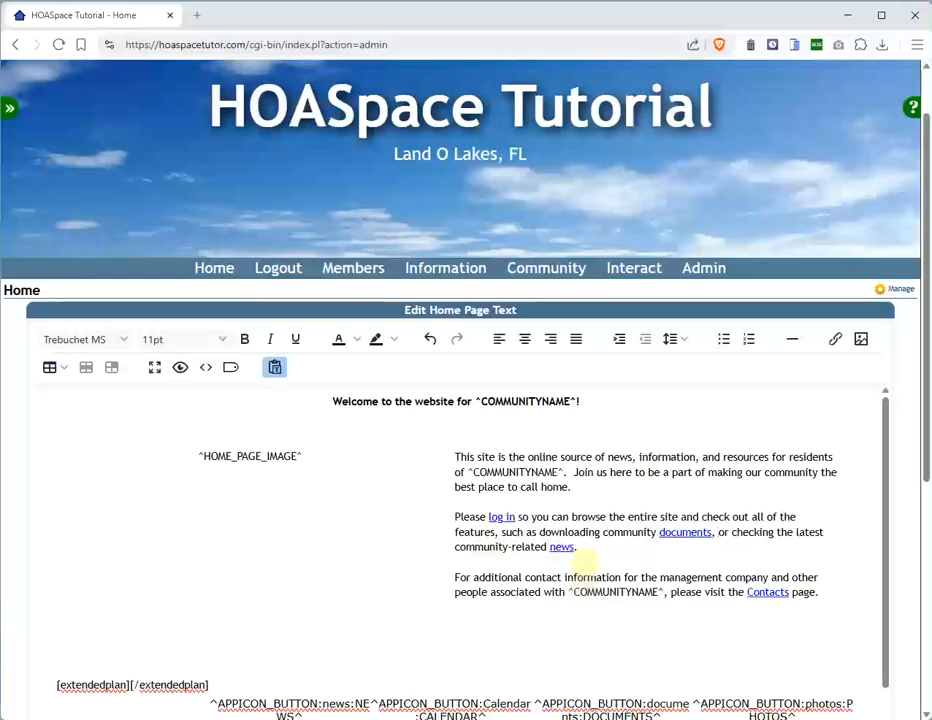
- Try adding an empty table column beside the introductory paragraphs and undo it
scroll(576, 454, "down", 2)
scroll(566, 461, "up", 1)
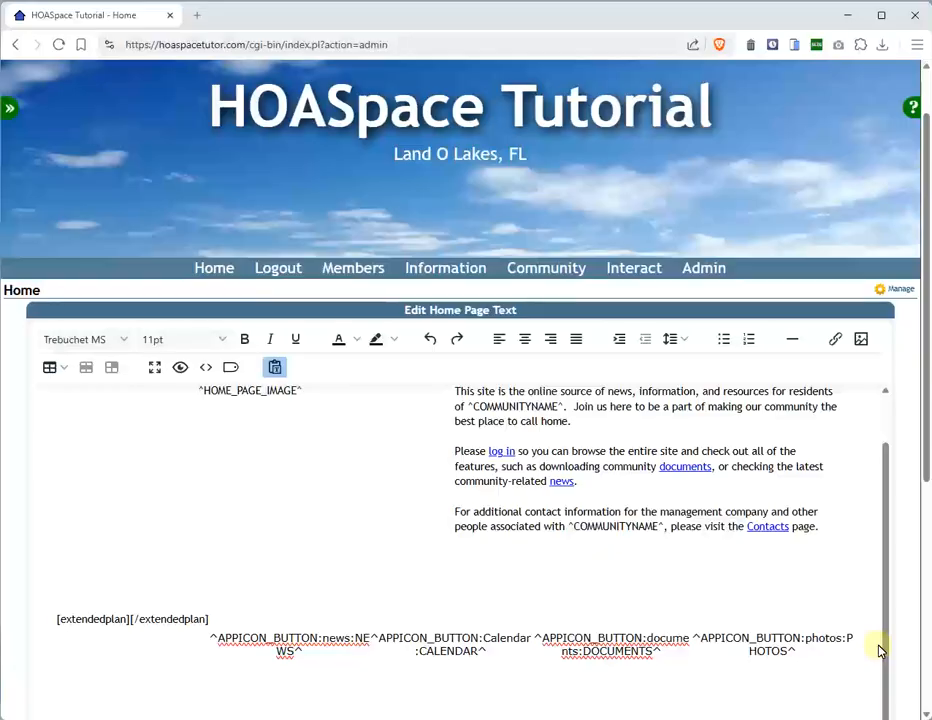
scroll(855, 622, "up", 2)
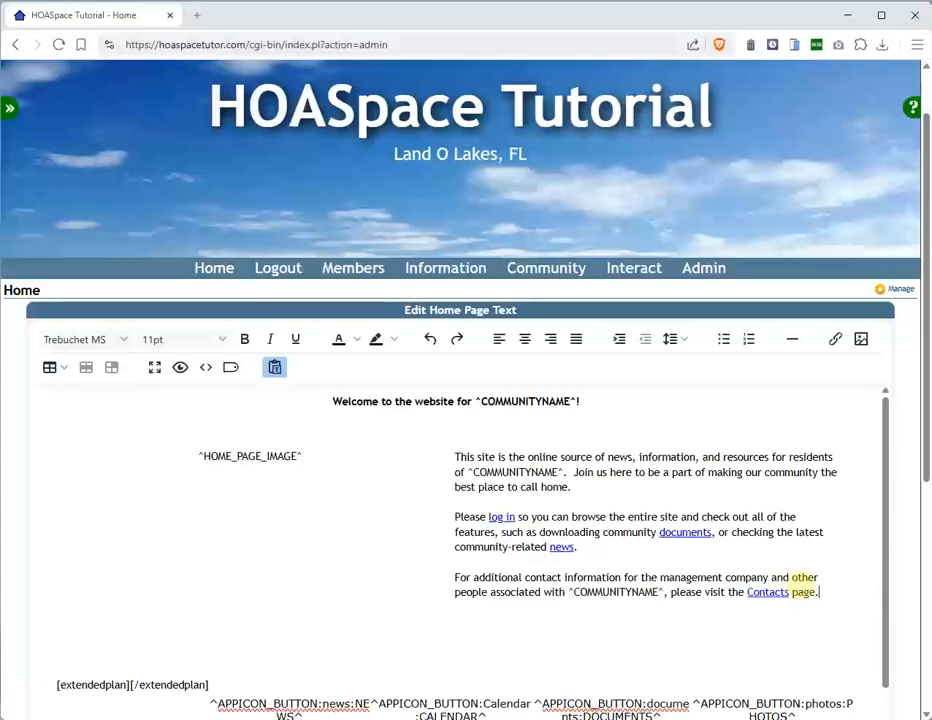
scroll(786, 503, "down", 2)
scroll(778, 499, "up", 2)
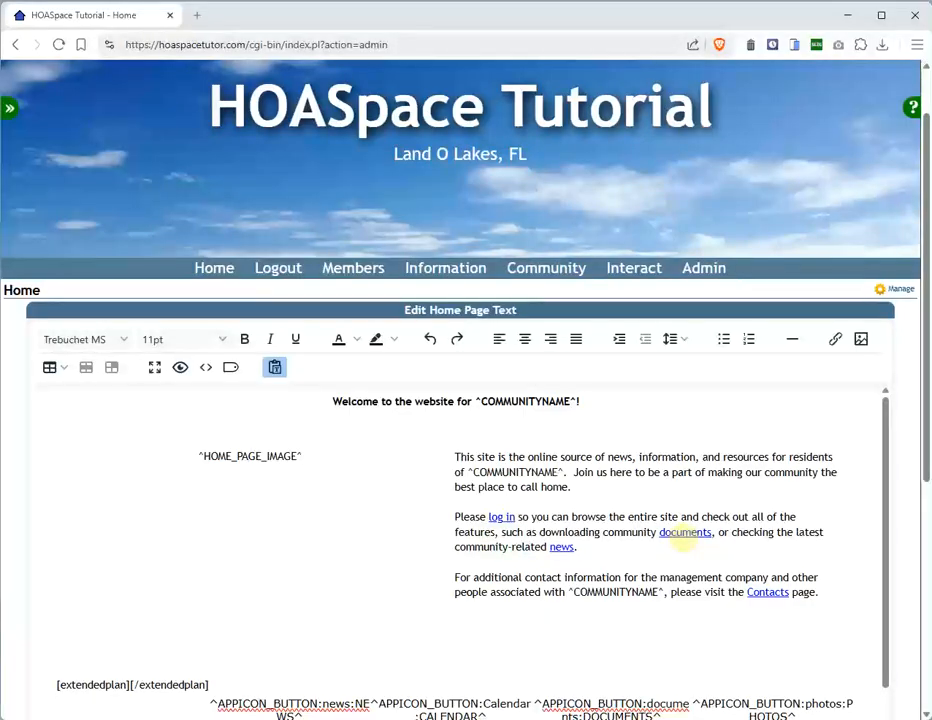
key("Tab")
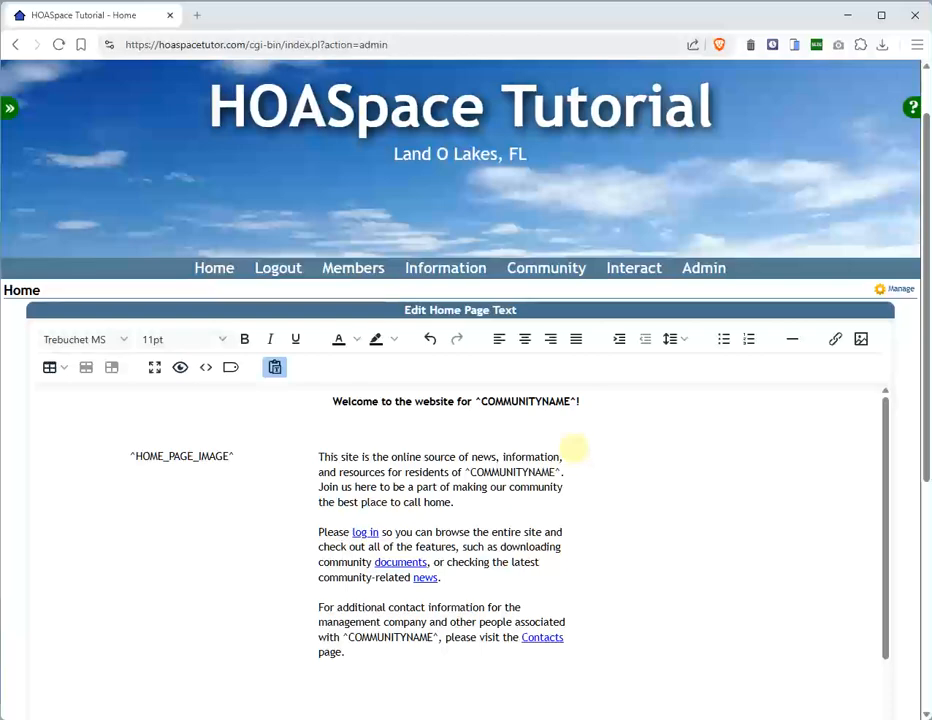
key("ctrl+z")
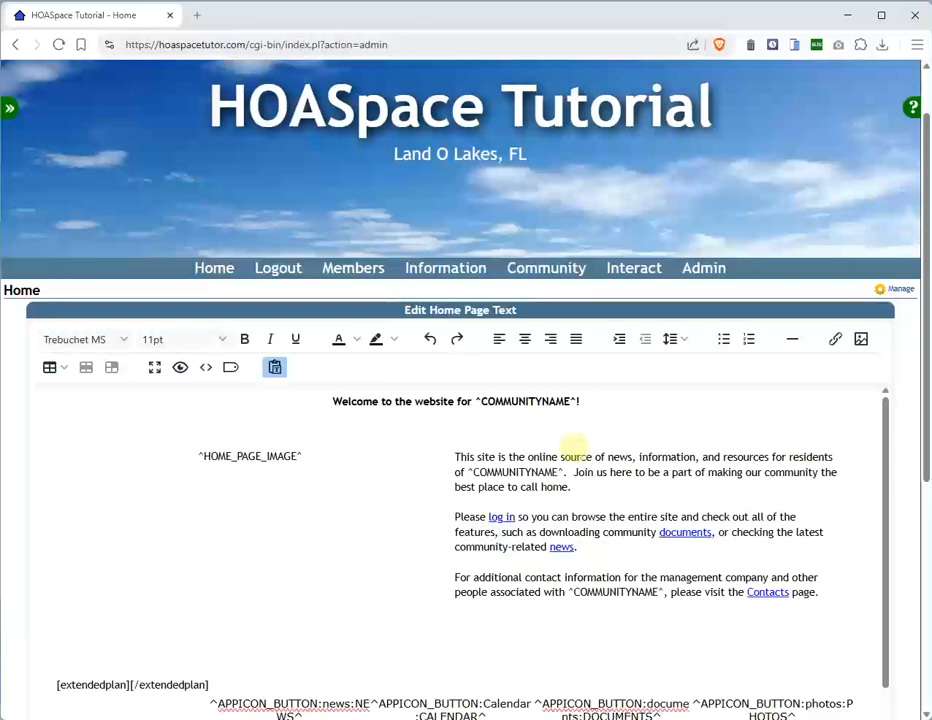
- Add the paragraph "This is some new text." below the contact information paragraph, separated by a blank line
key("Return")
key("Return")
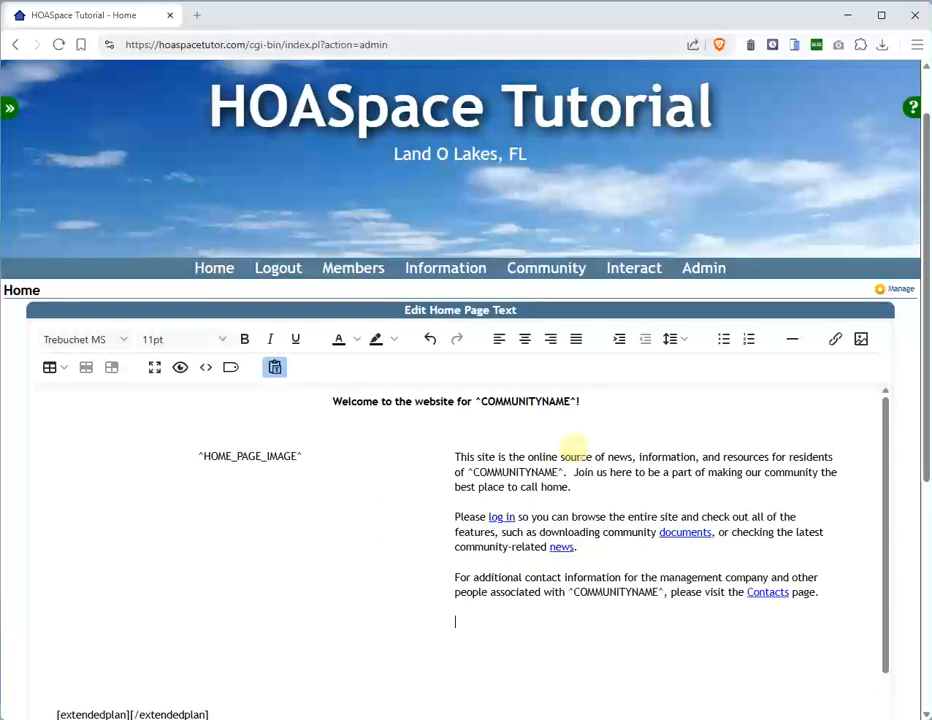
type("This is some new text.")
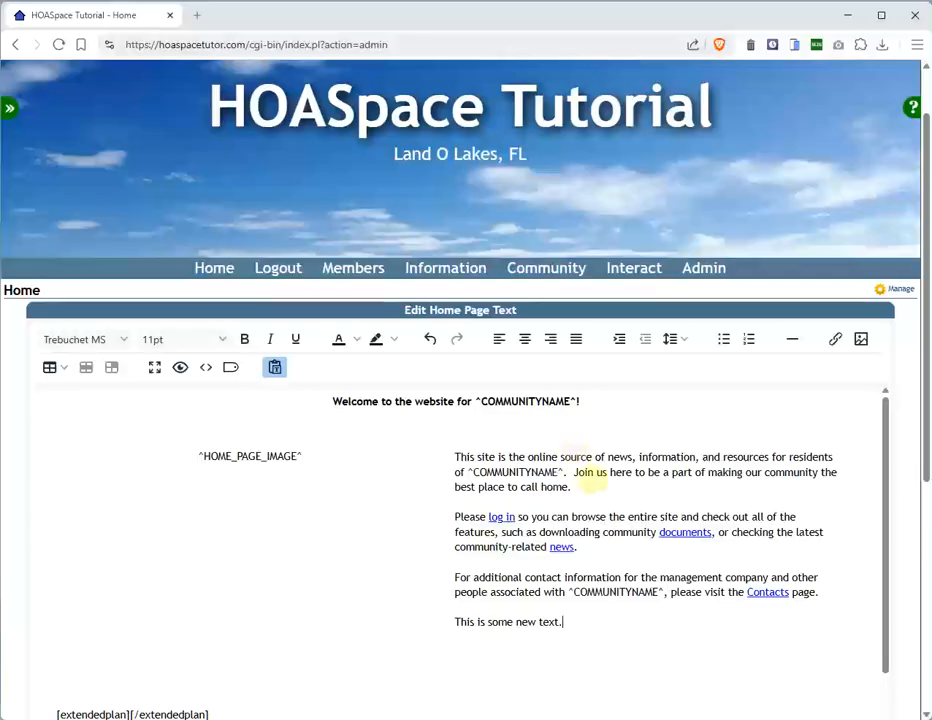
- Preview the home page to check the shortened login paragraph and the new text, and close the preview
scroll(589, 481, "down", 3)
scroll(588, 354, "down", 5)
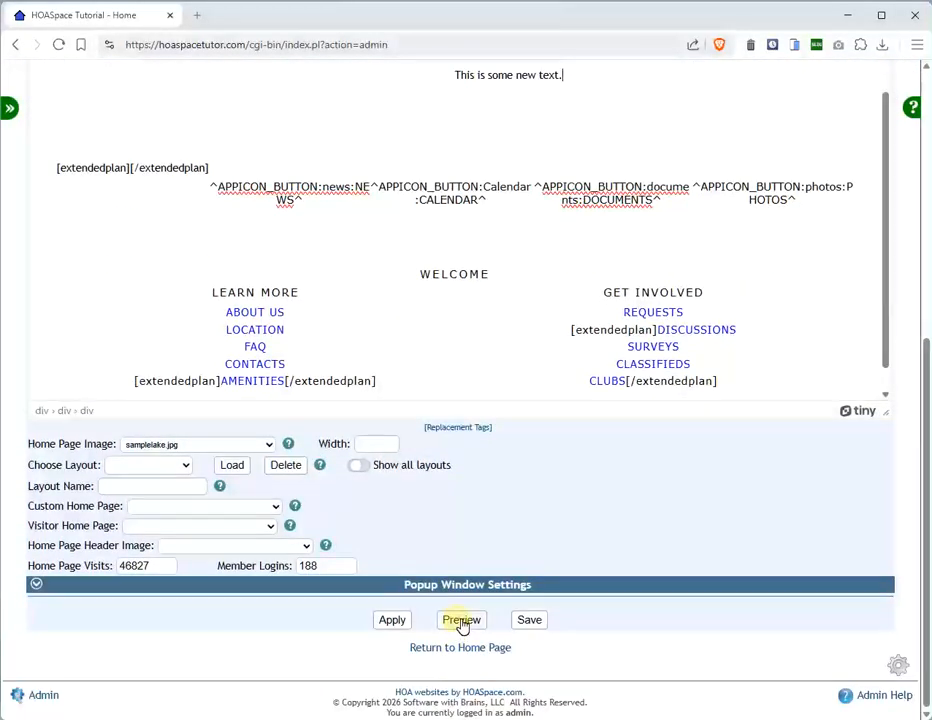
left_click(461, 621)
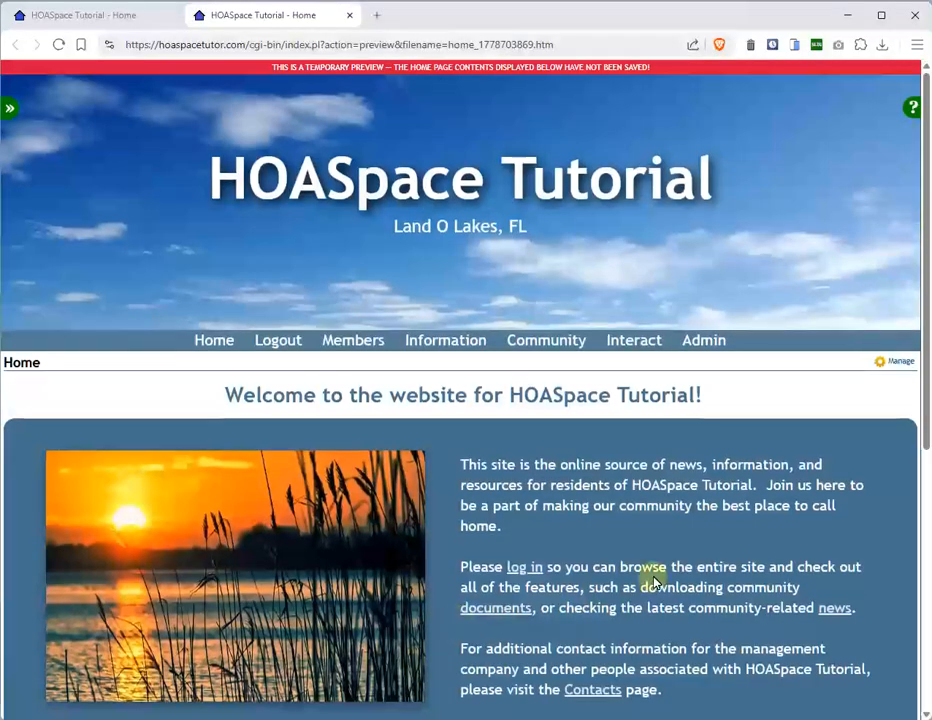
scroll(655, 570, "down", 2)
left_click_drag(688, 441, 530, 488)
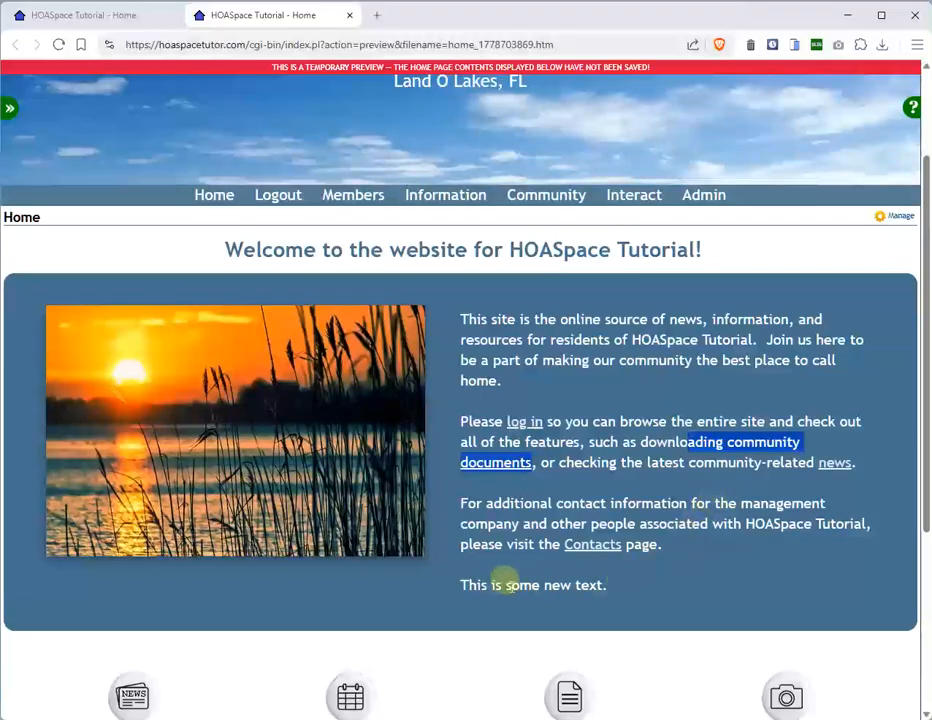
left_click_drag(459, 586, 617, 587)
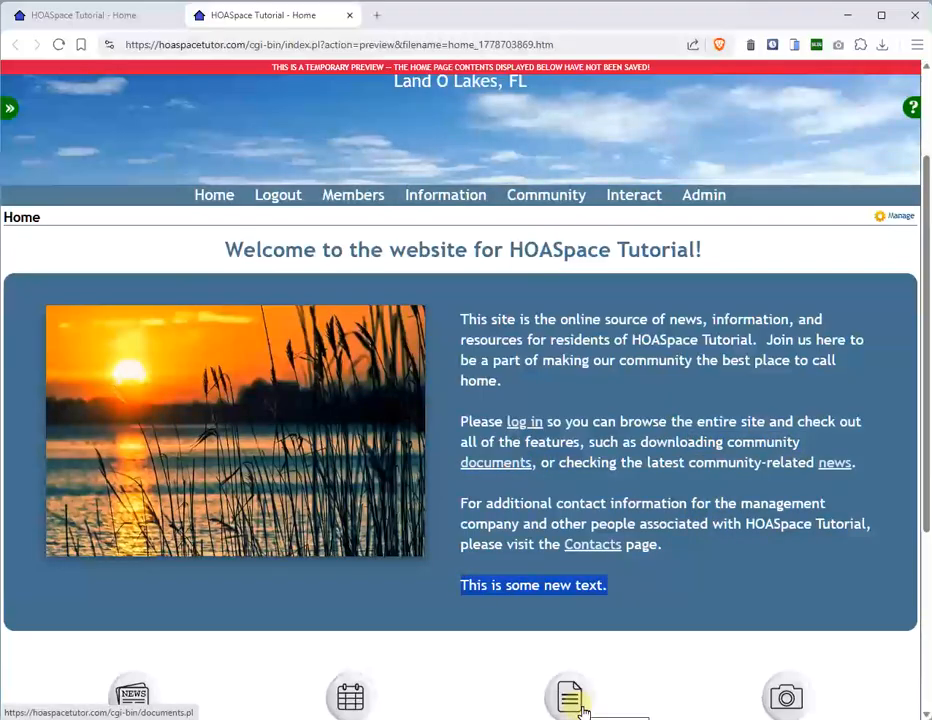
left_click(351, 16)
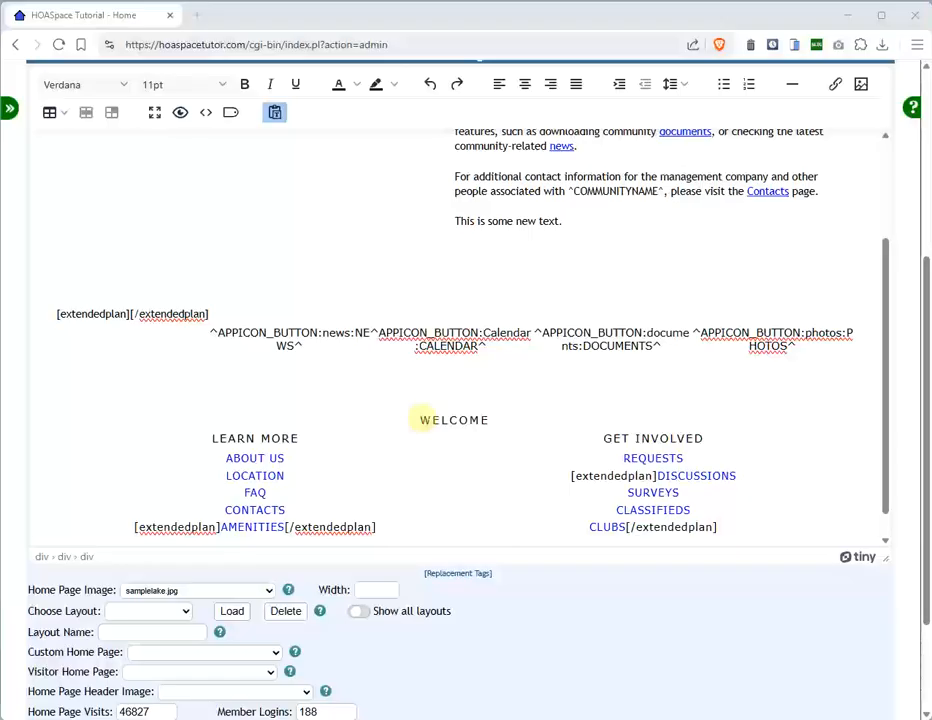
- Add an empty centered line directly above the WELCOME heading, with the cursor placed on it
left_click(422, 419)
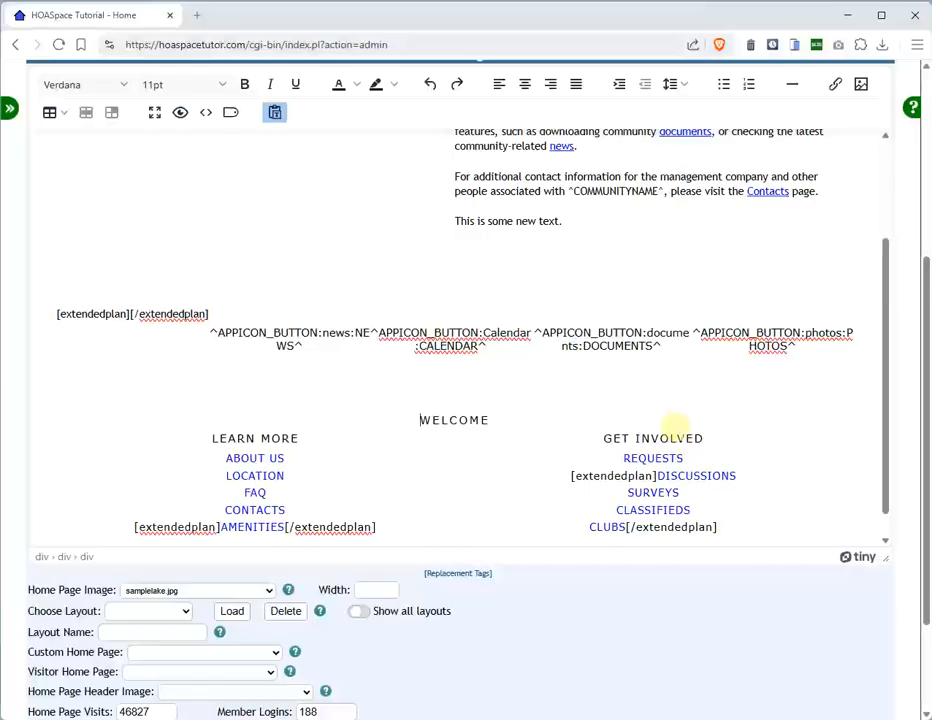
key("Return")
key("Return")
key("Up")
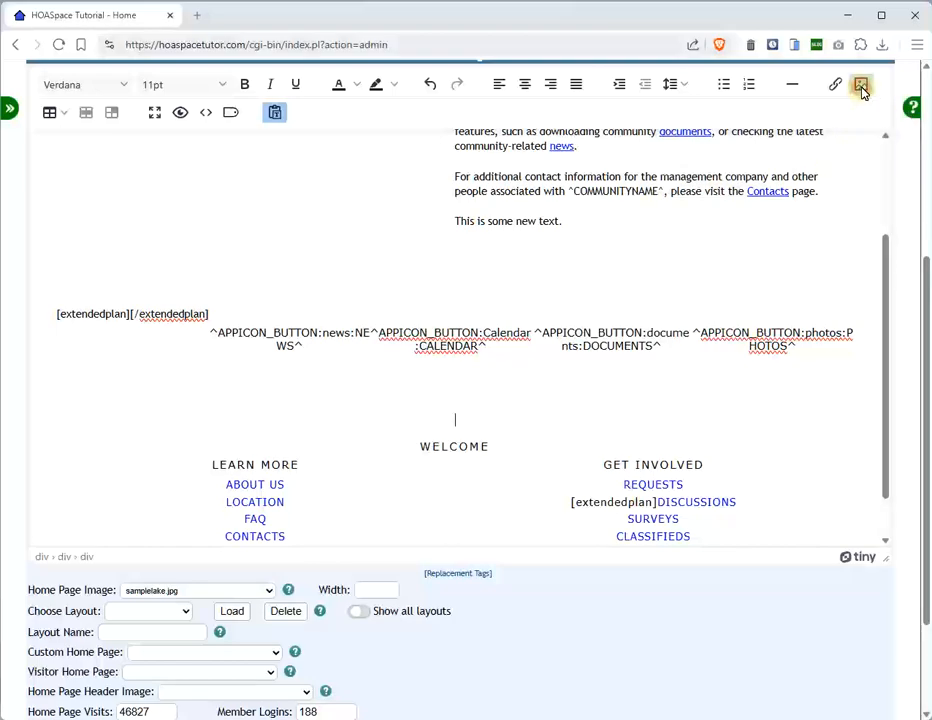
- Start inserting an image above the WELCOME heading, choosing golfcourse.jpg from the existing images
left_click(861, 84)
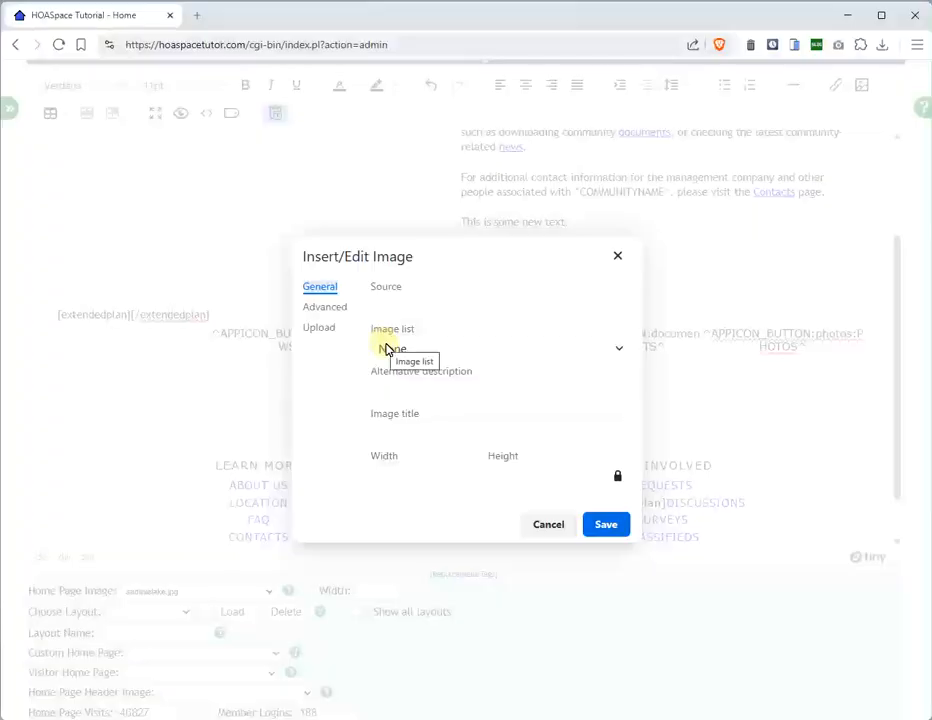
left_click(430, 352)
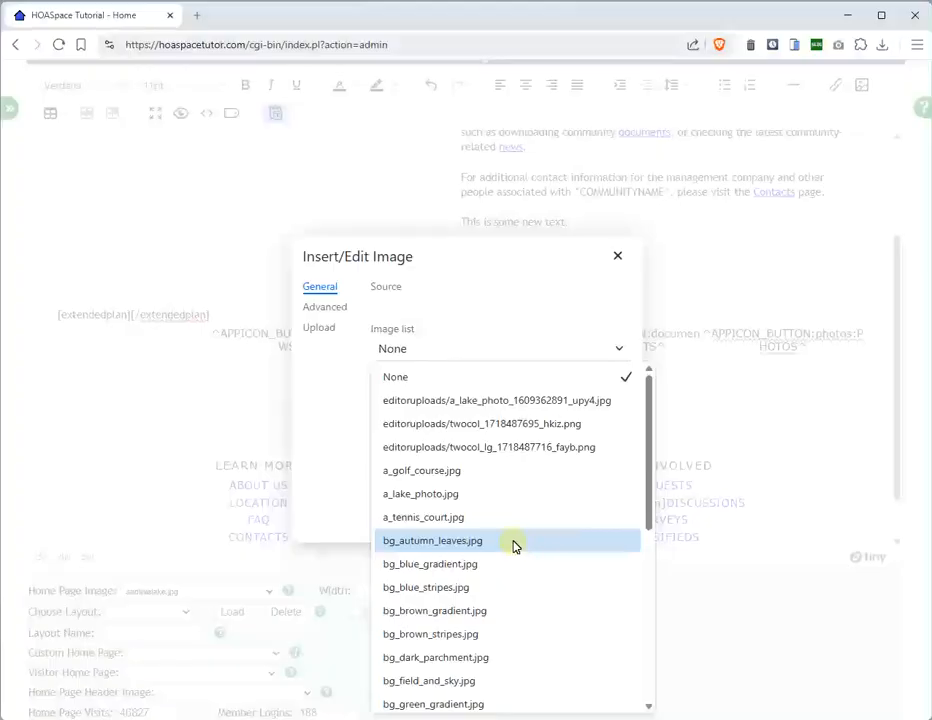
scroll(517, 533, "down", 5)
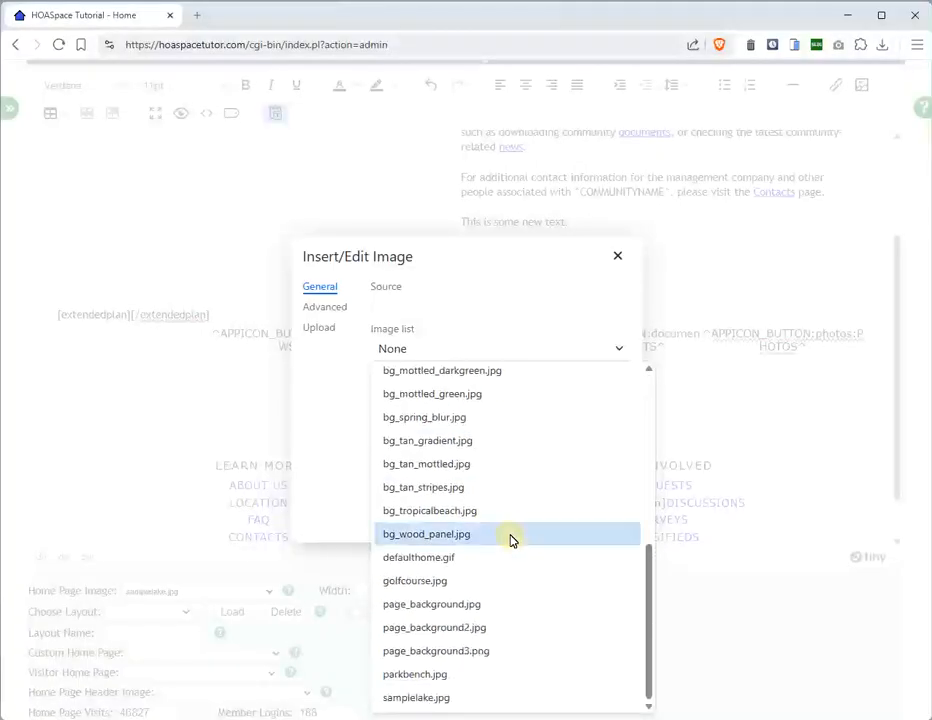
left_click(446, 586)
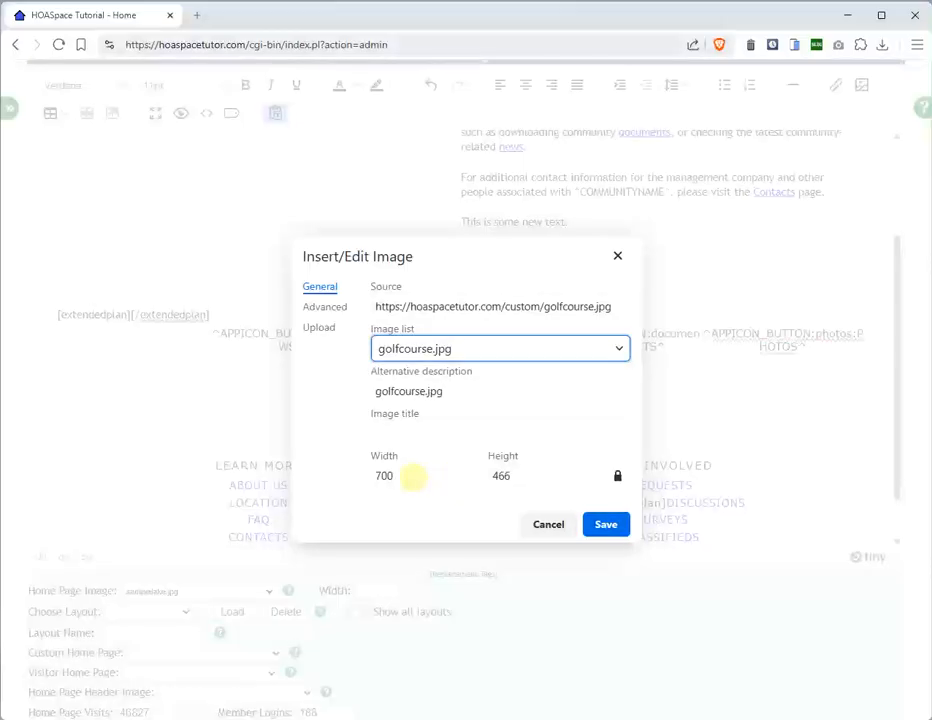
- Set the golf course image's width to 50%, leave its height blank, and insert it
double_click(412, 476)
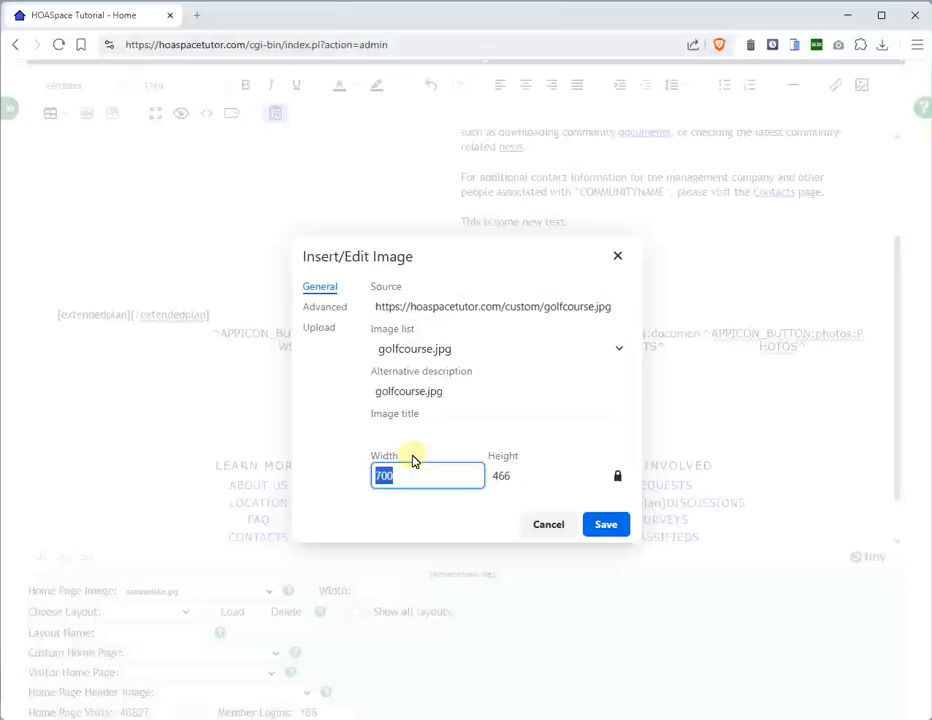
key("BackSpace")
key("Tab")
key("End")
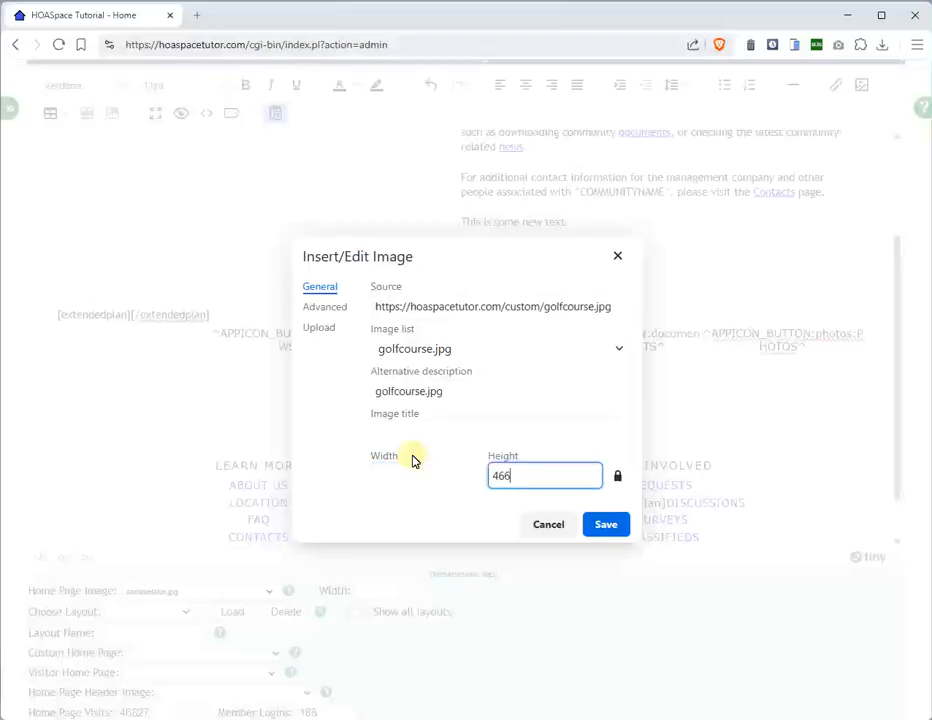
left_click(400, 474)
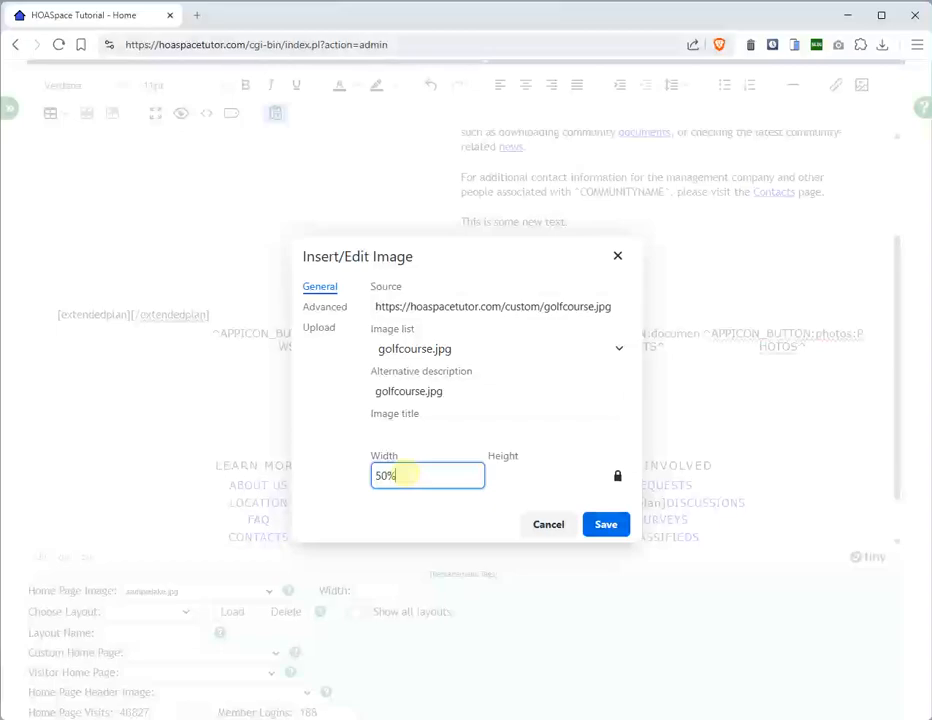
left_click(600, 522)
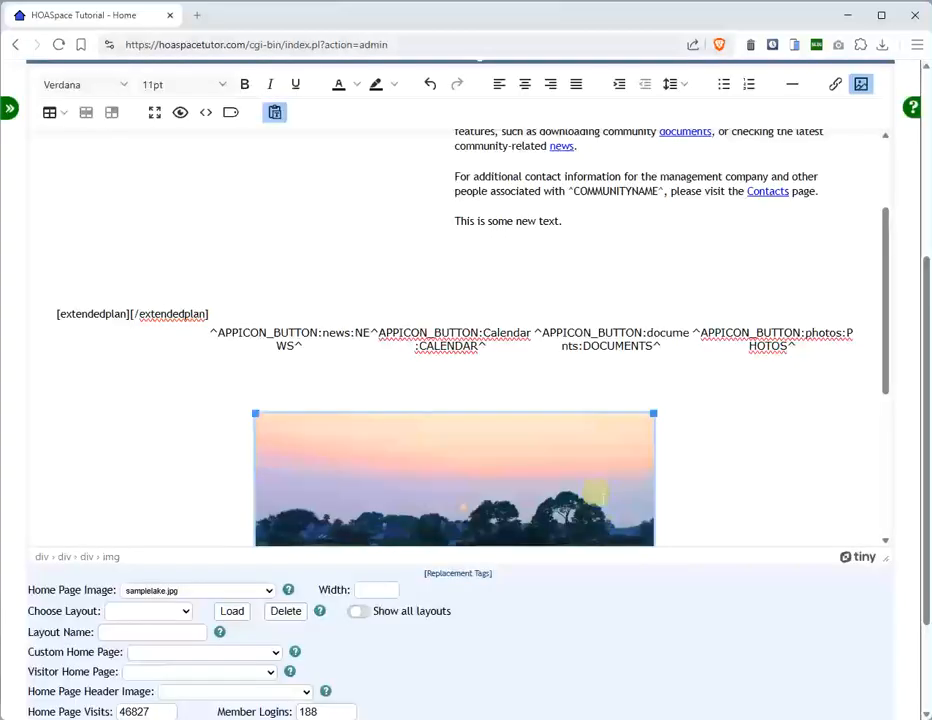
- Preview the home page to check the golf course image above the WELCOME heading, and close the preview
scroll(675, 307, "down", 3)
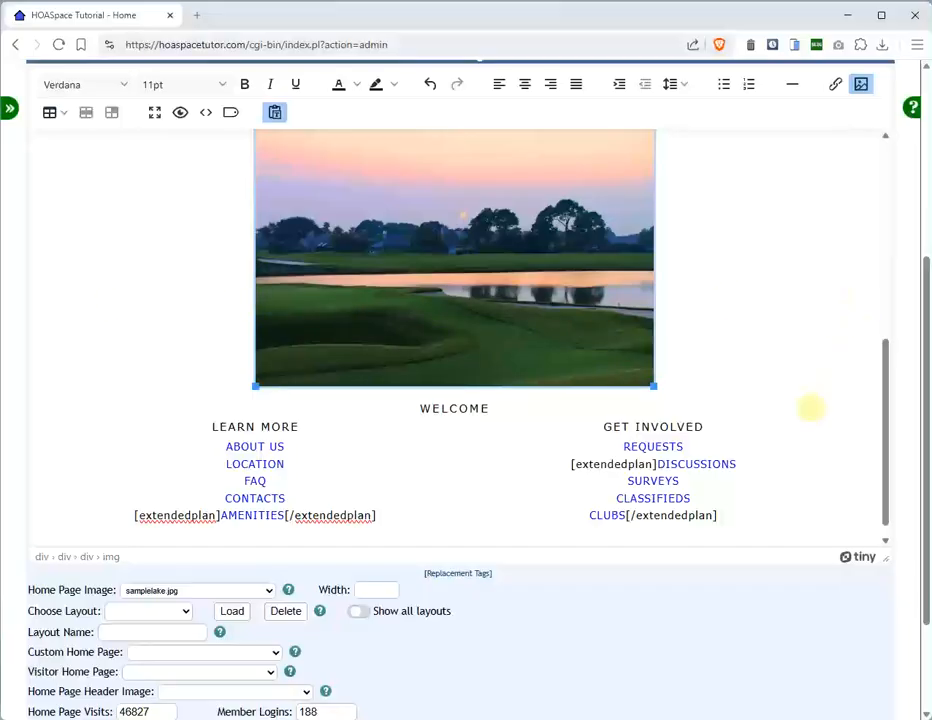
scroll(760, 374, "up", 3)
scroll(678, 416, "down", 5)
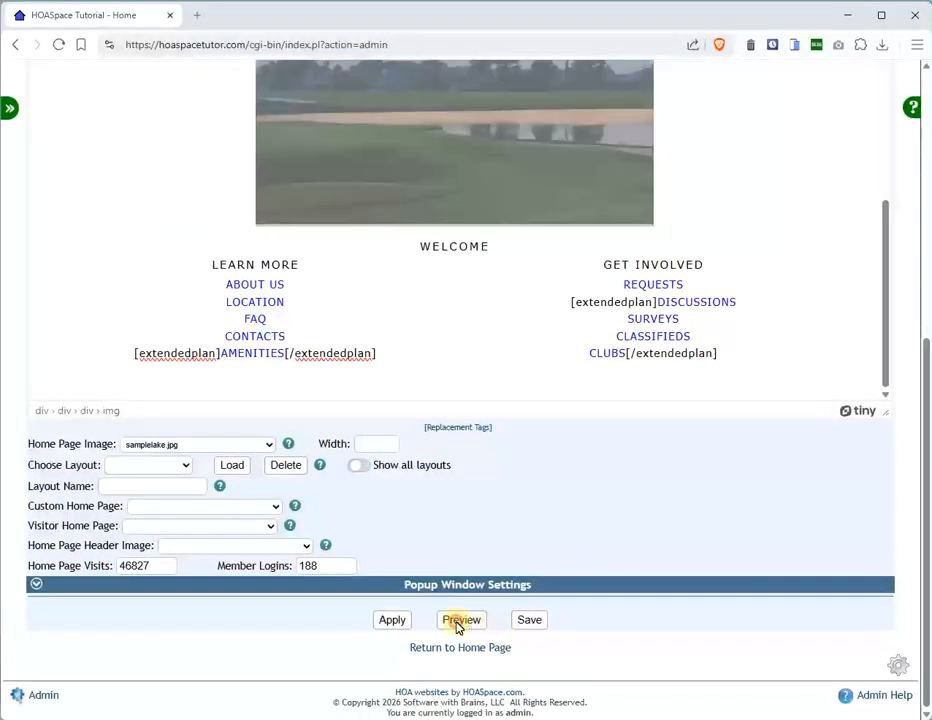
left_click(458, 619)
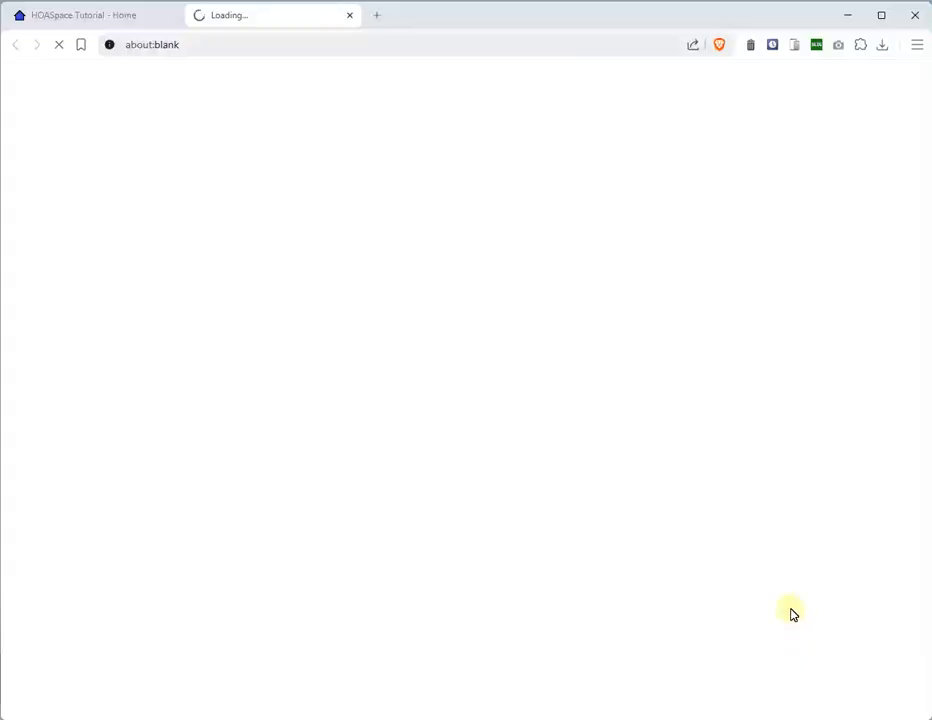
scroll(574, 356, "down", 4)
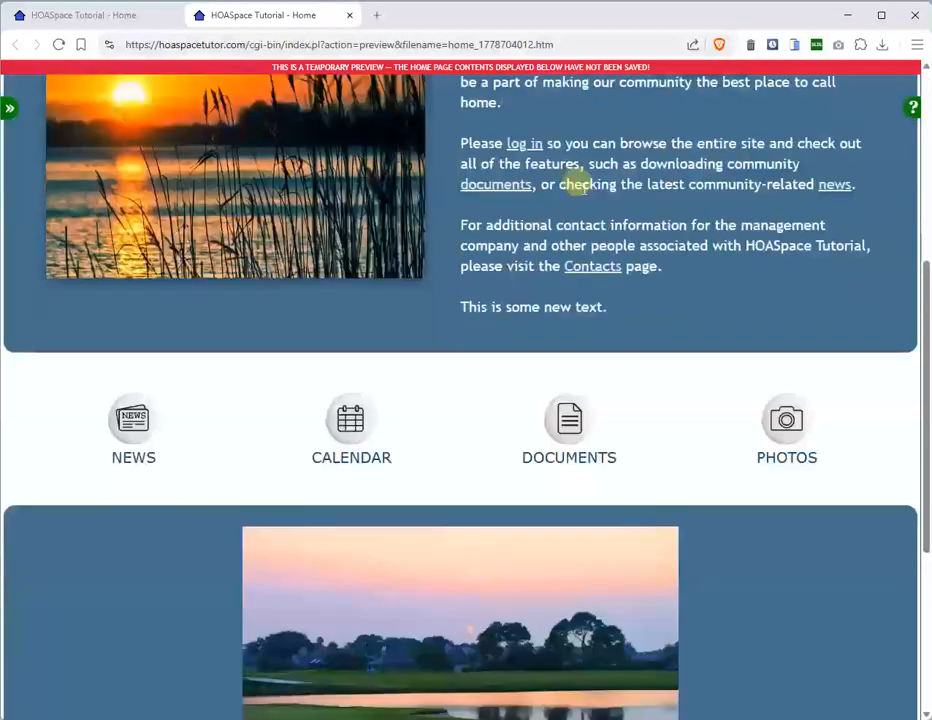
scroll(578, 447, "down", 3)
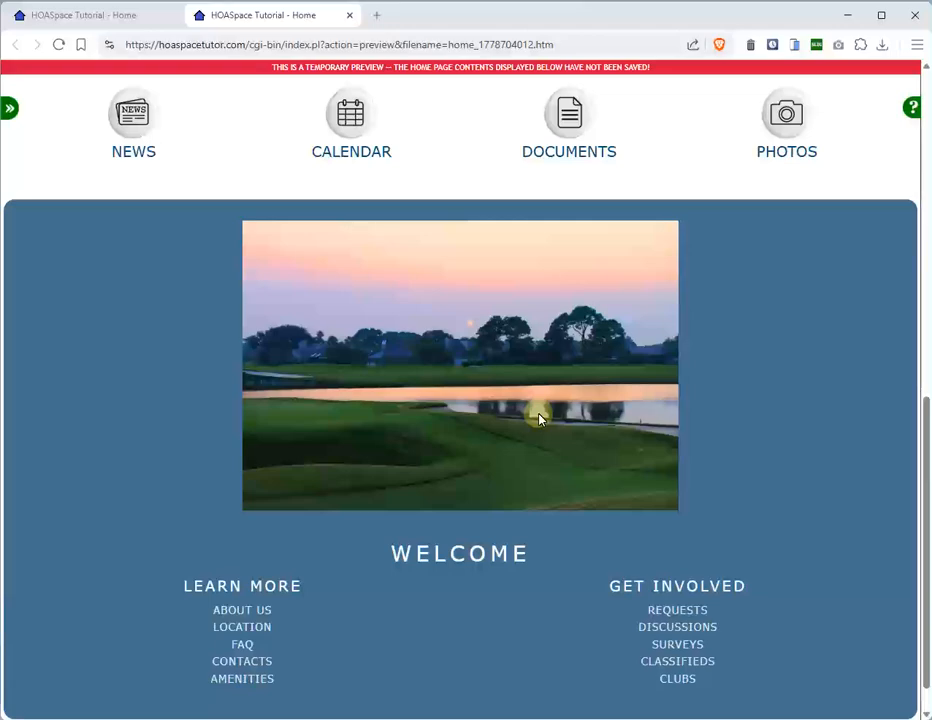
left_click(350, 16)
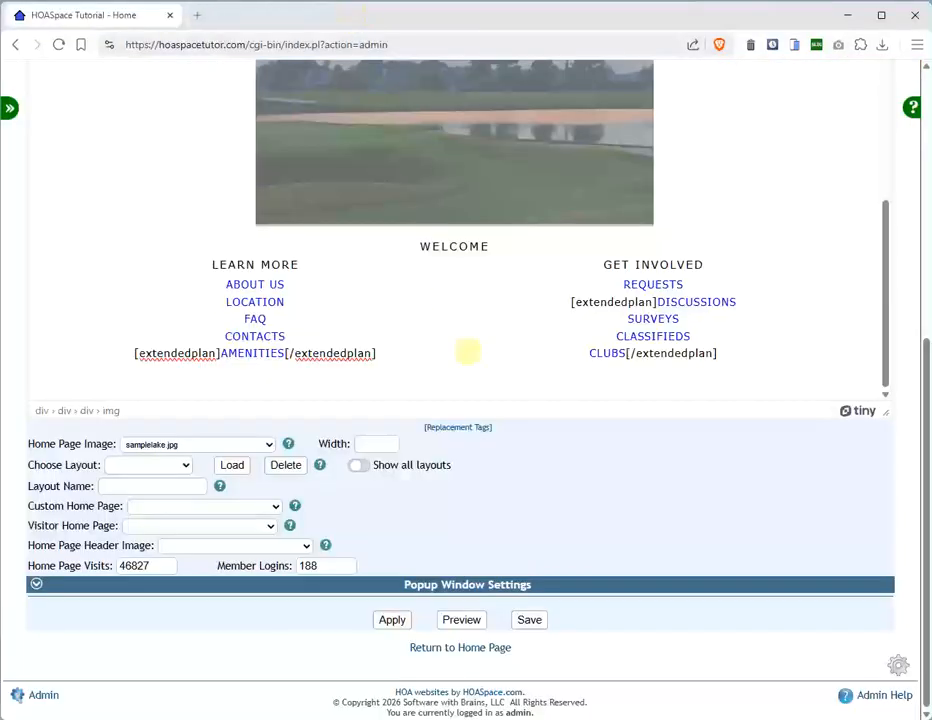
- Set the width of the golf course image above the WELCOME heading to 30%
scroll(487, 412, "up", 3)
left_click(487, 412)
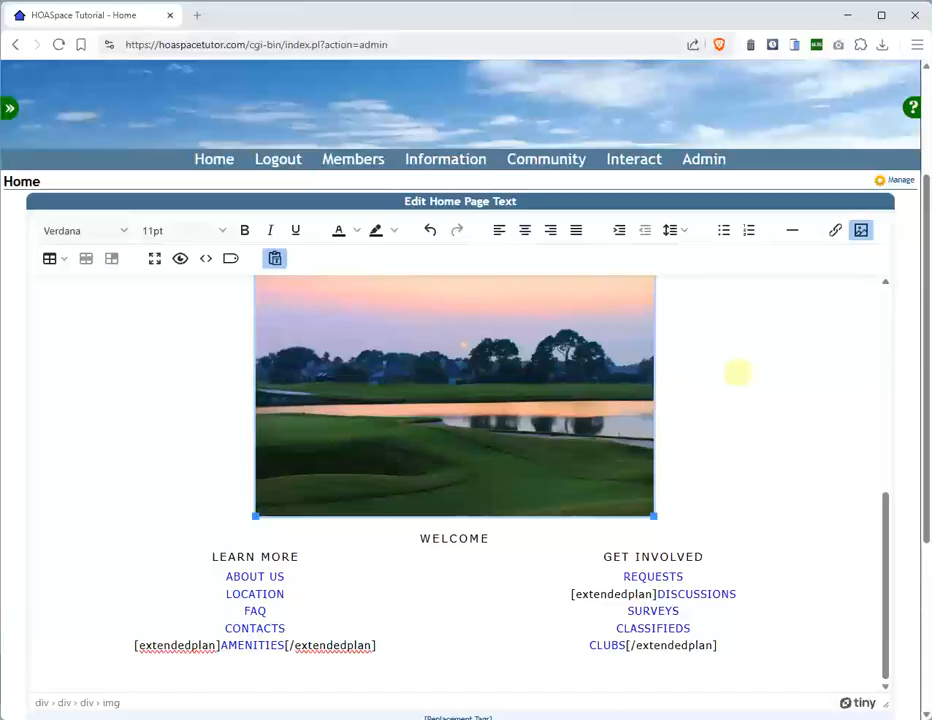
left_click(861, 231)
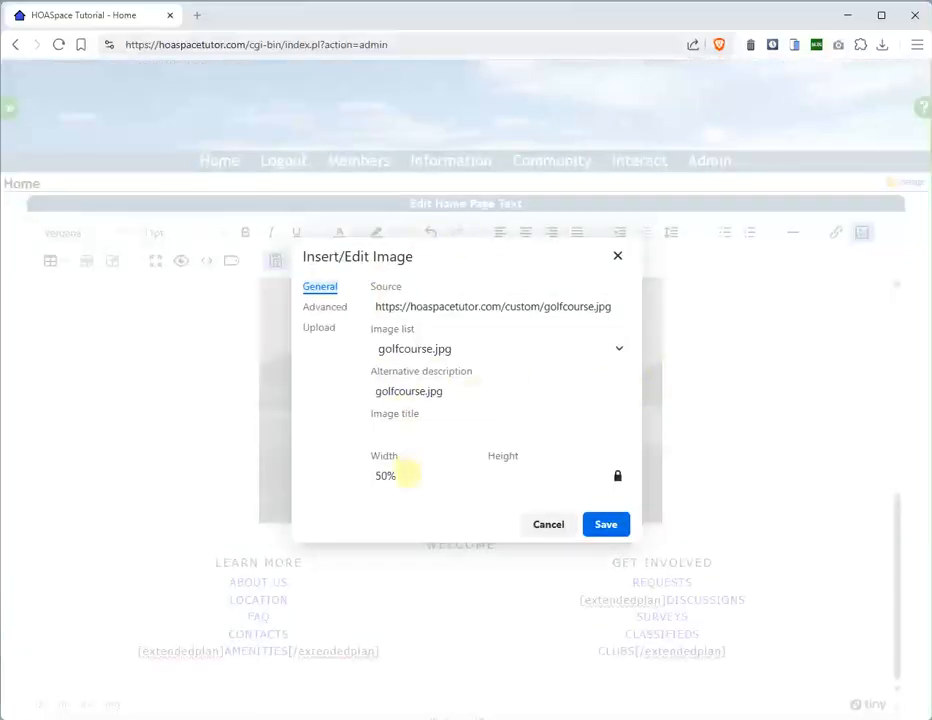
left_click_drag(400, 476, 358, 470)
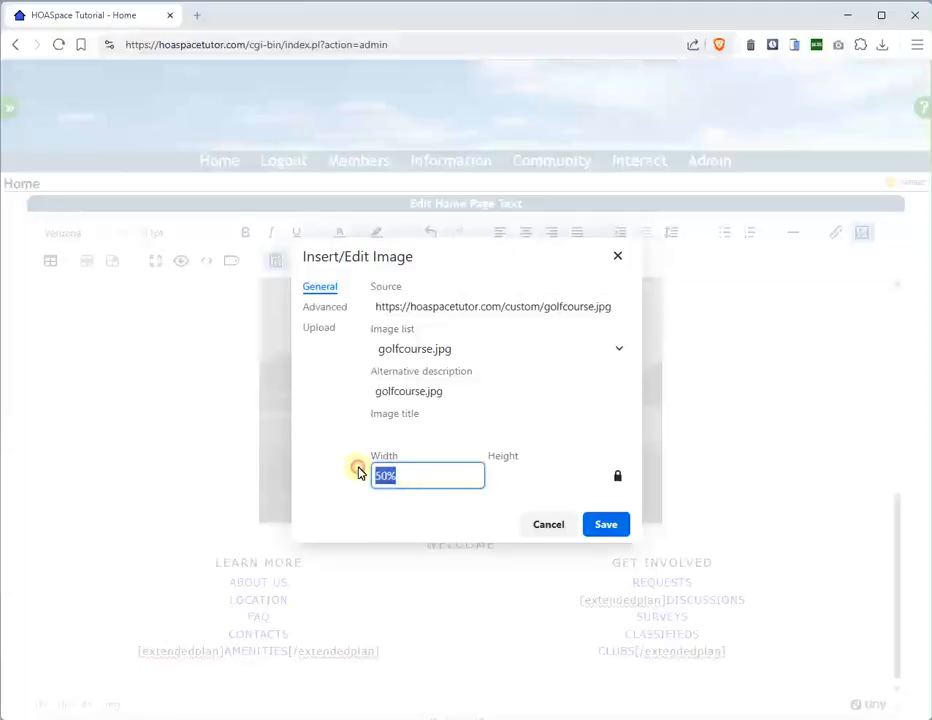
type("3")
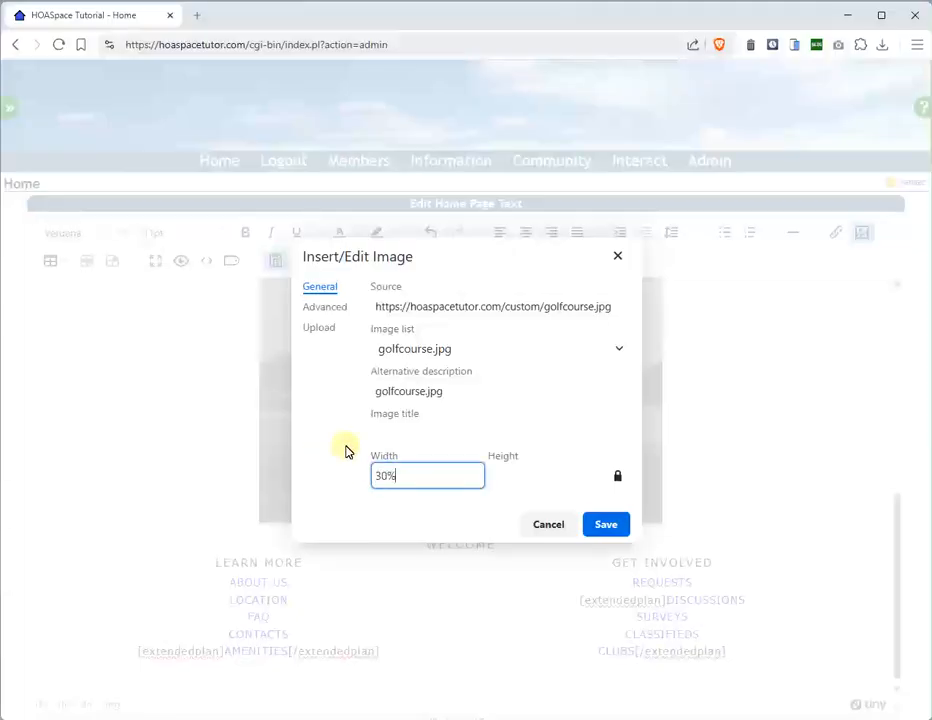
left_click(606, 521)
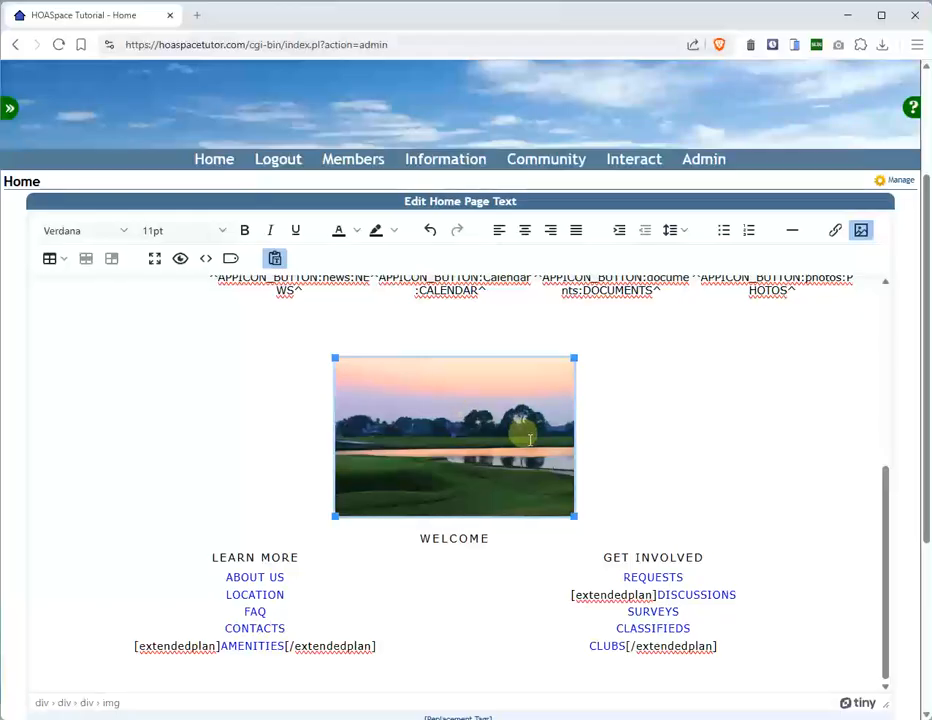
- Make the phrase "This site is the online source of news" in the introductory paragraph bold and italic
scroll(545, 460, "up", 3)
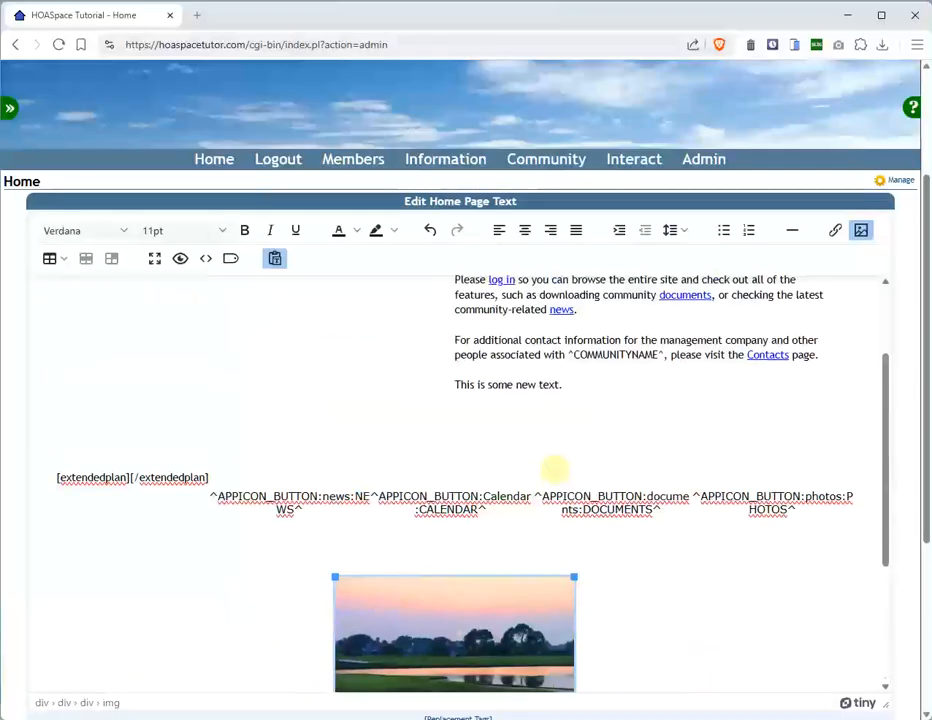
scroll(553, 470, "up", 1)
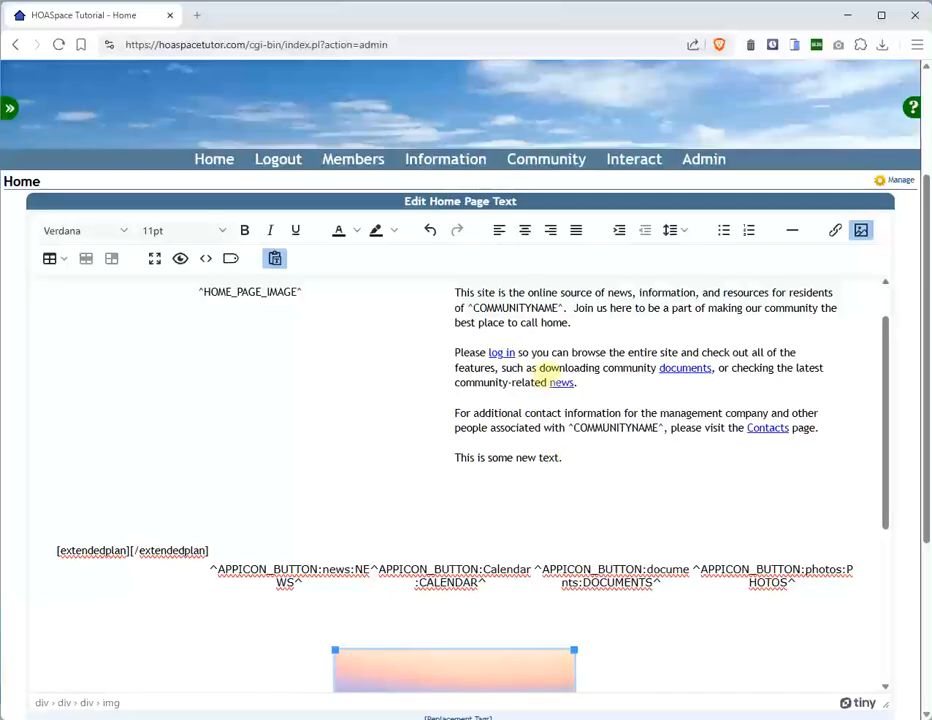
scroll(545, 378, "up", 1)
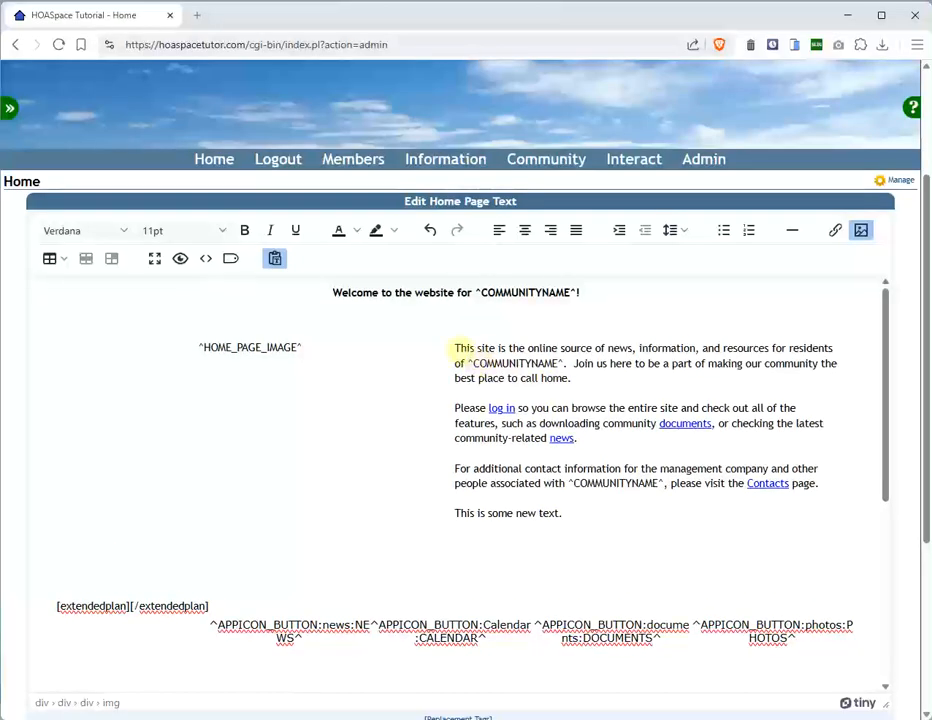
left_click_drag(456, 348, 632, 349)
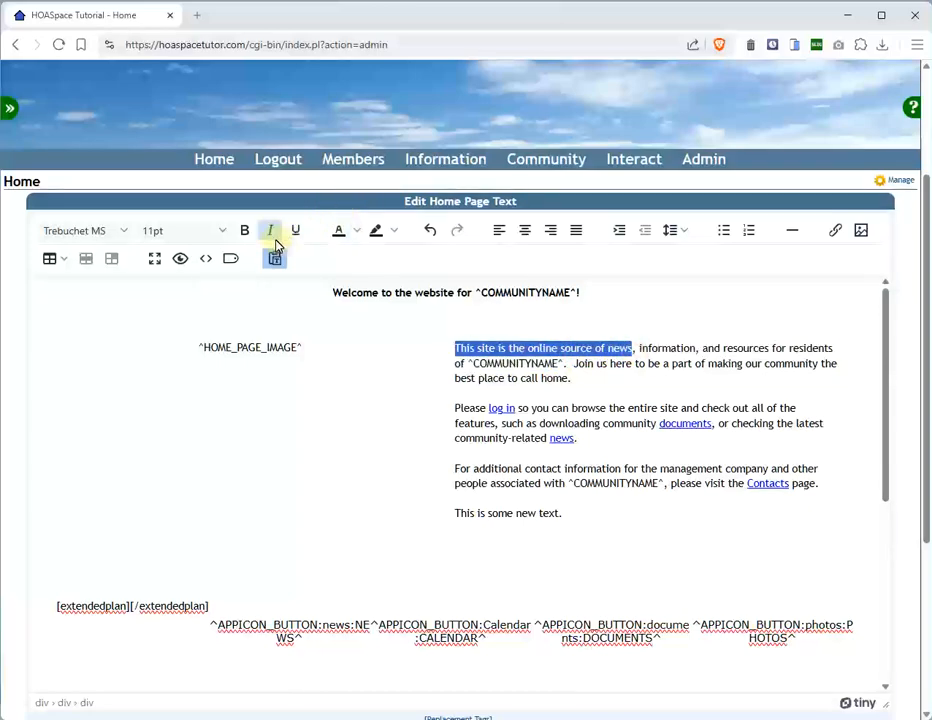
left_click(245, 231)
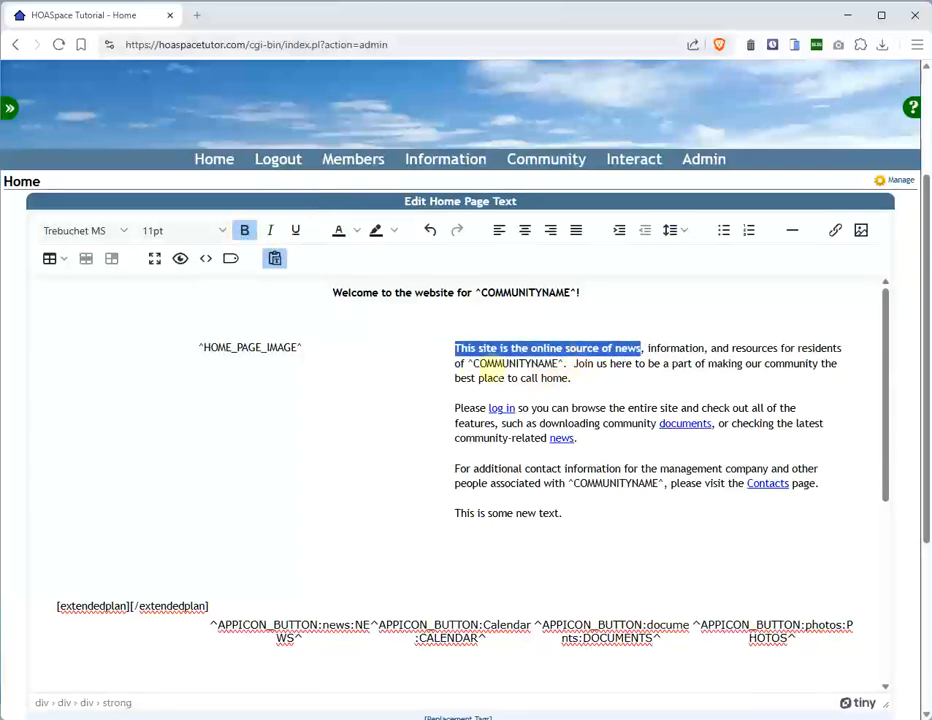
left_click(271, 232)
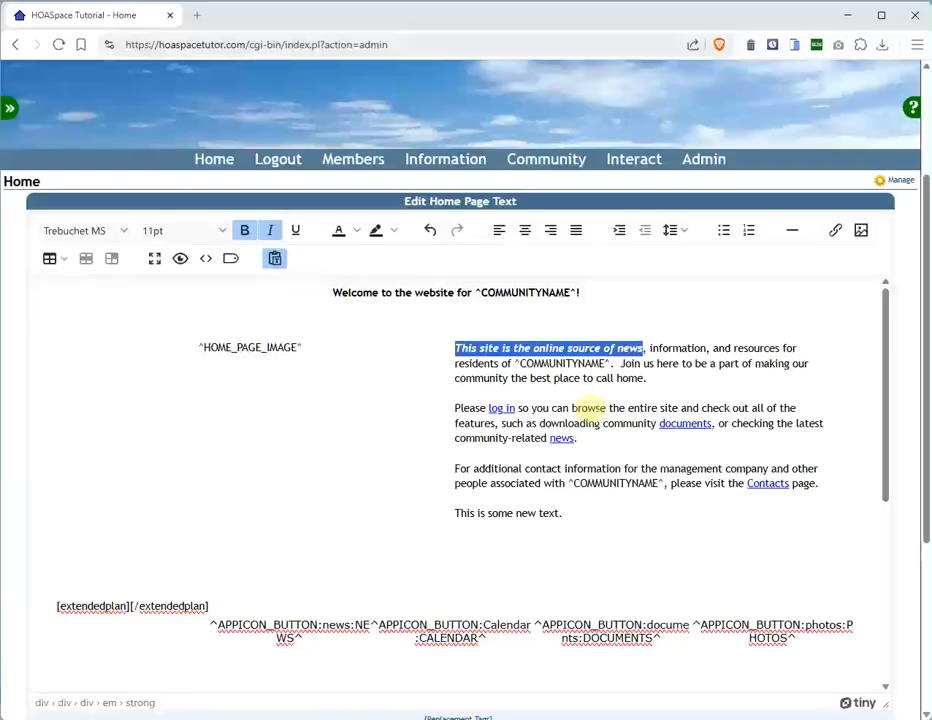
- Examine the home page's HTML source code from the bottom info box up through the style rules, and close it without changes
left_click(206, 259)
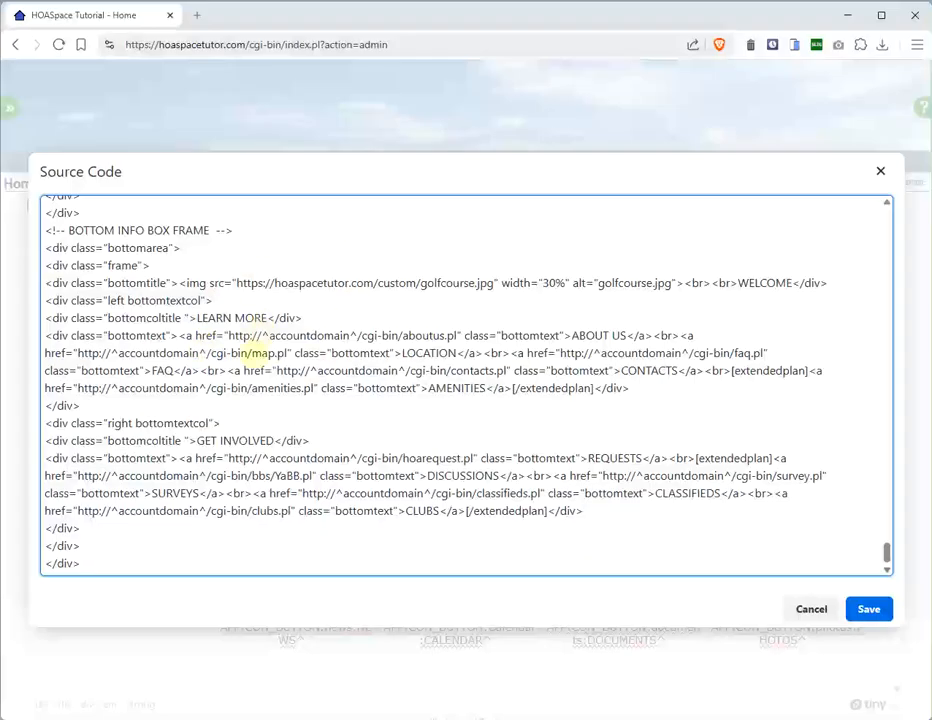
scroll(253, 352, "up", 20)
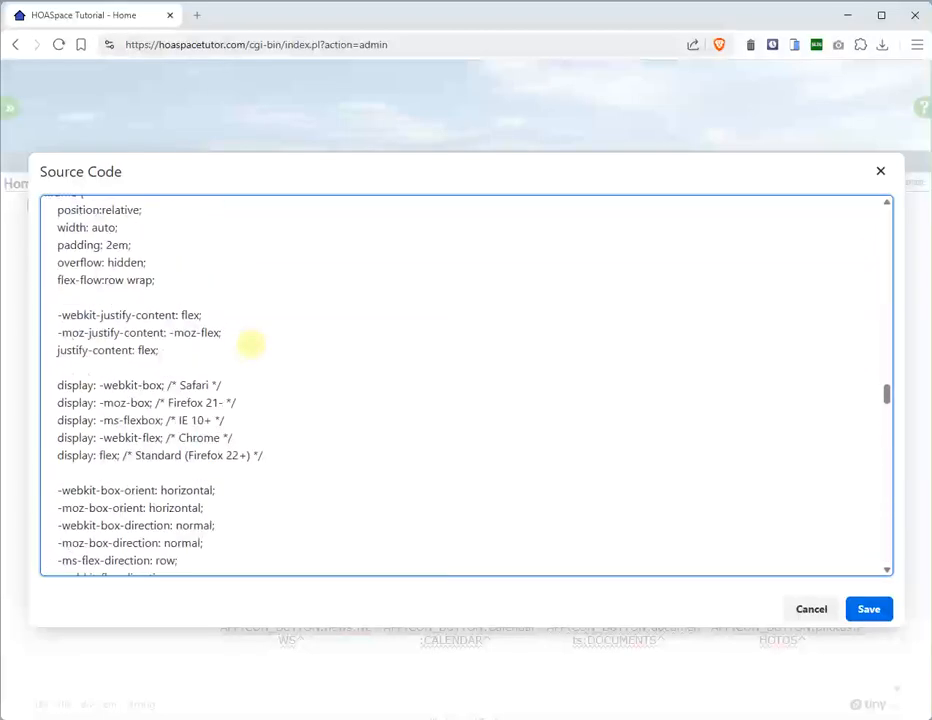
scroll(251, 344, "up", 10)
scroll(262, 338, "up", 15)
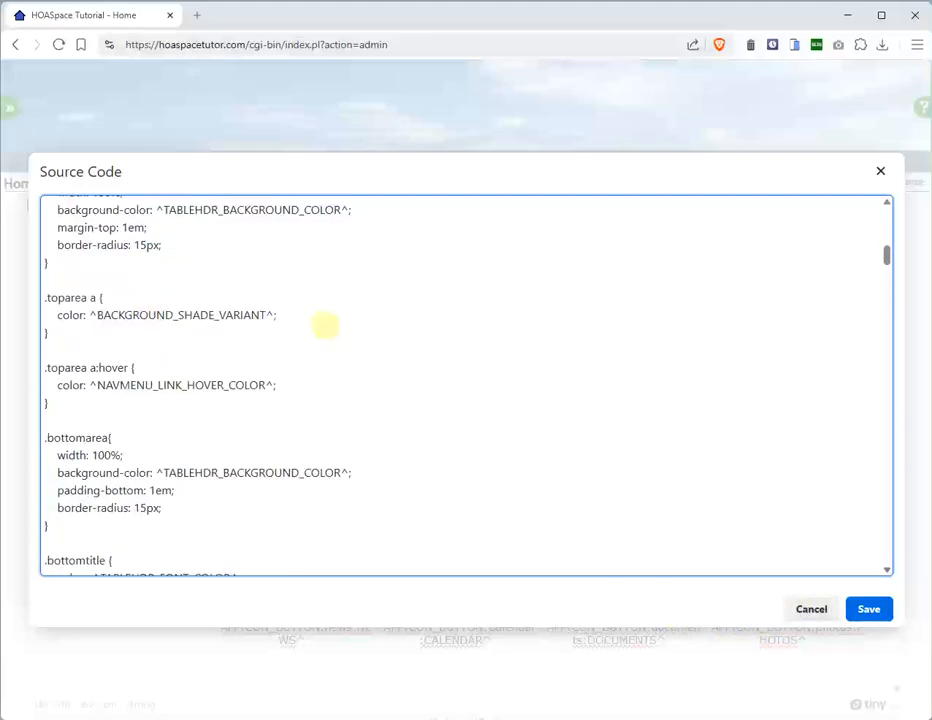
left_click(808, 610)
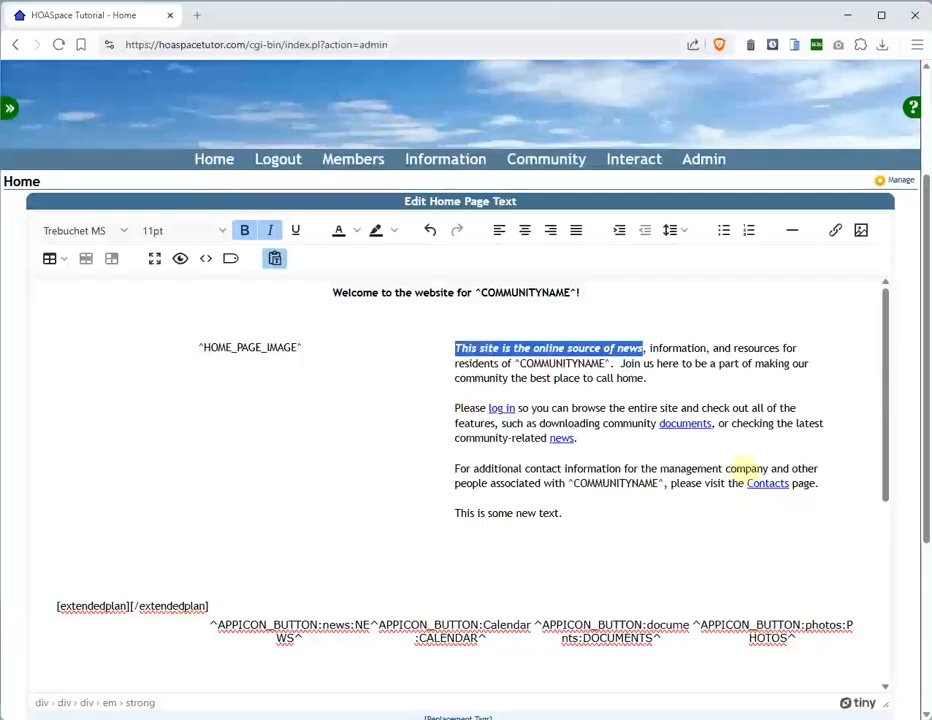
- Inspect the link settings of REQUESTS under GET INVOLVED, and close them without changes
scroll(453, 537, "down", 3)
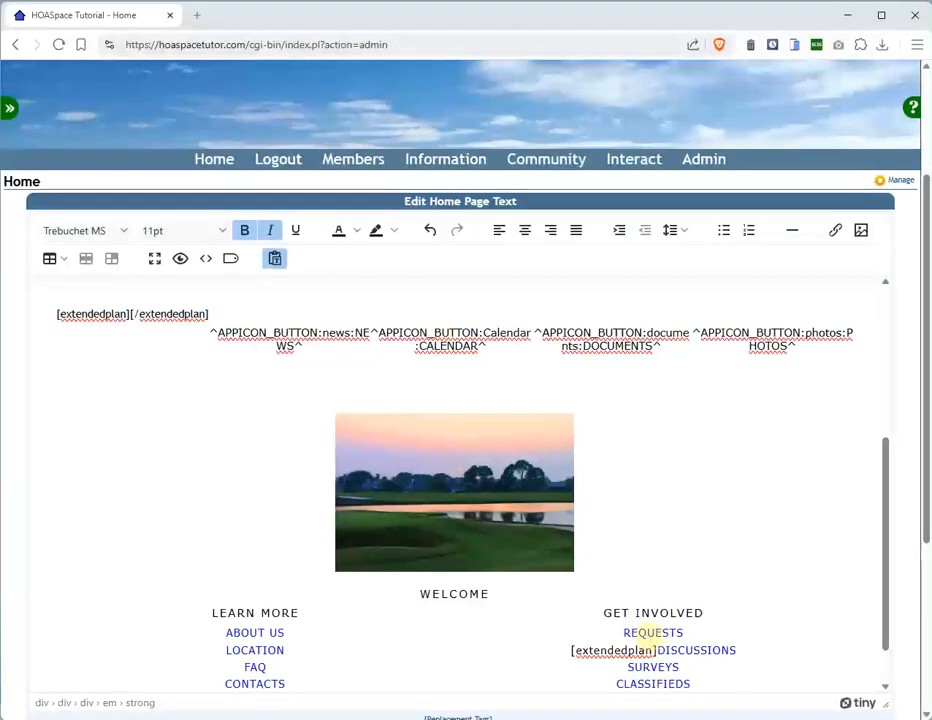
double_click(648, 632)
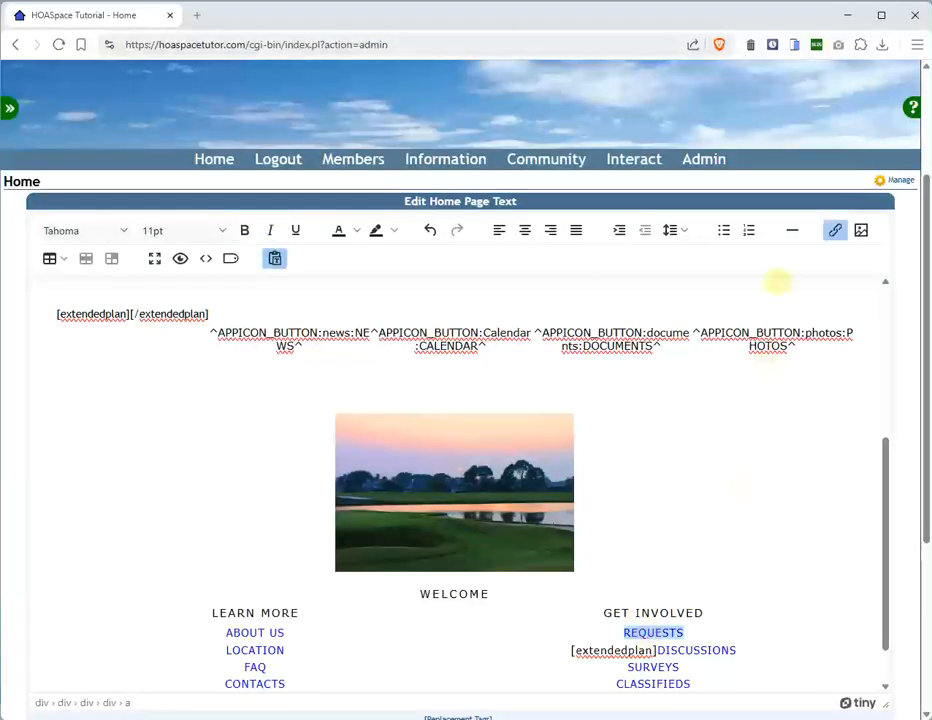
left_click(835, 230)
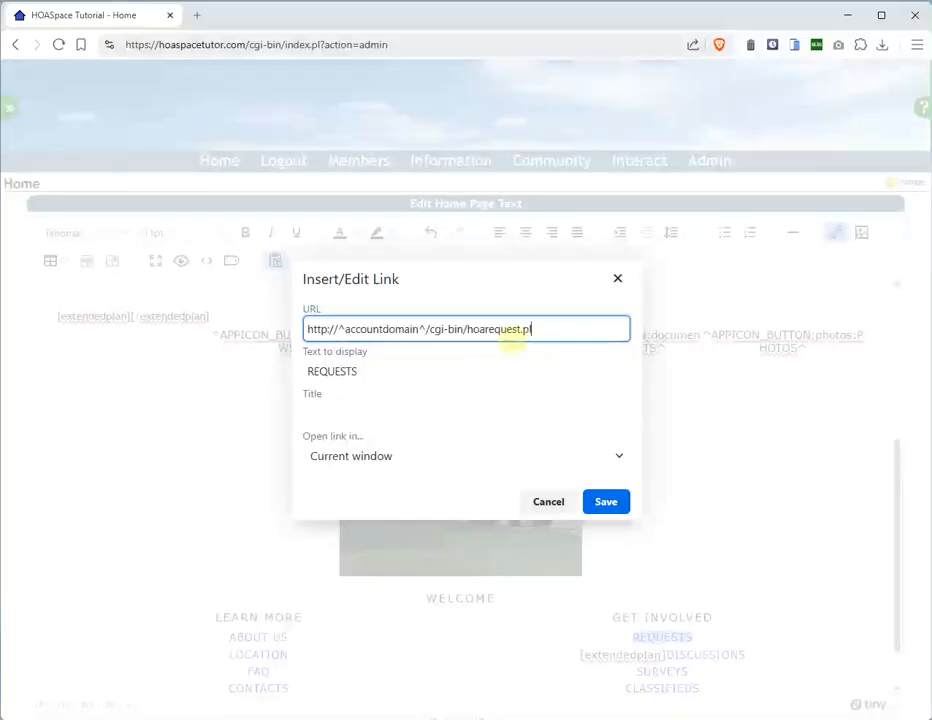
left_click(618, 281)
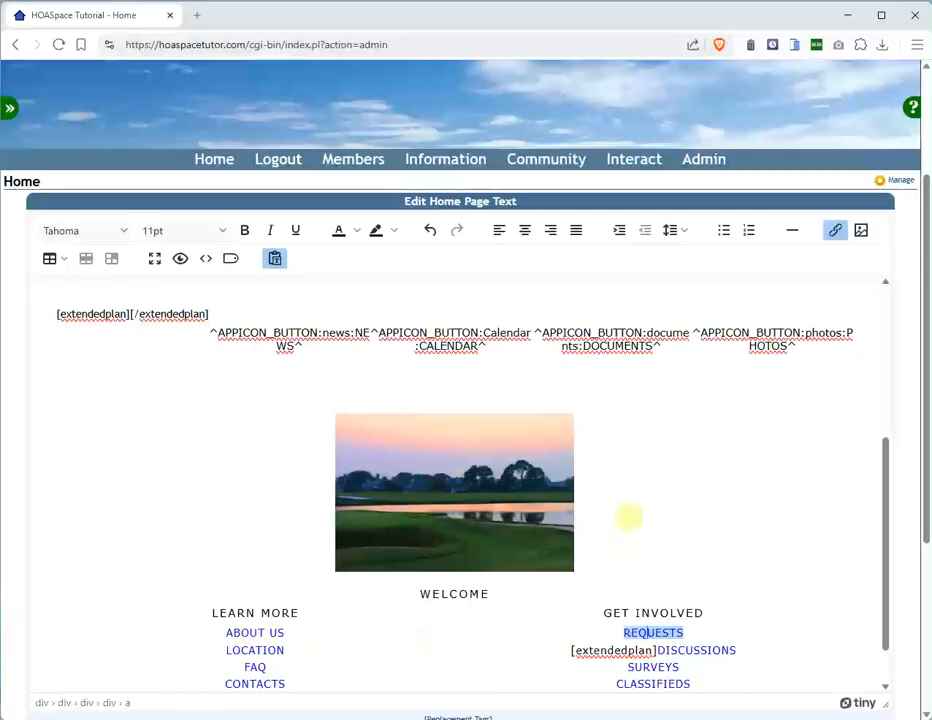
- Examine the bottom info box section of the home page's source code, and close it without changes
scroll(620, 543, "up", 3)
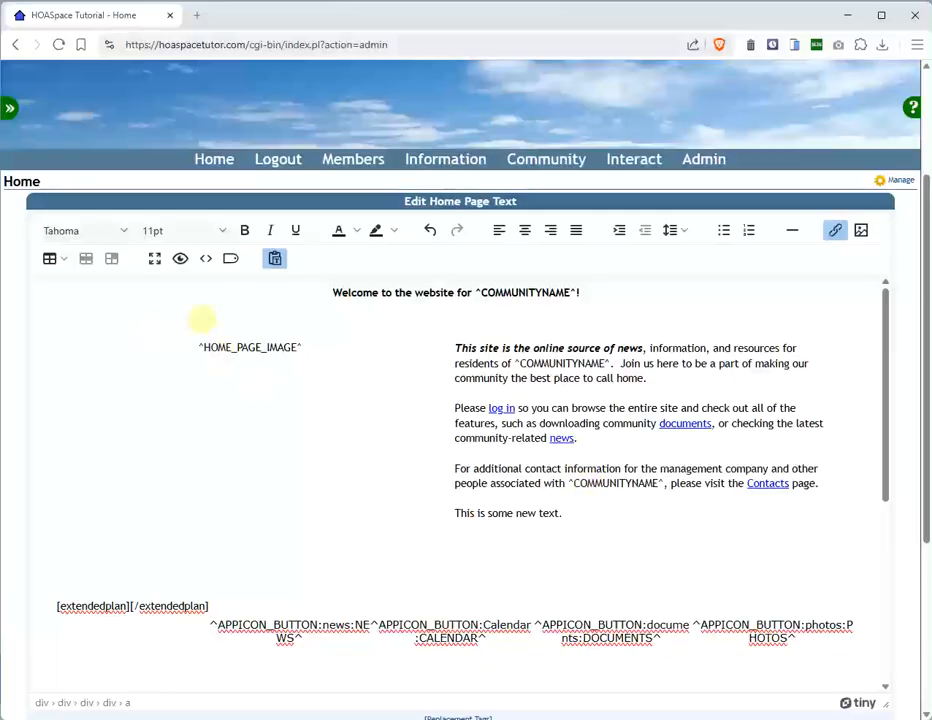
left_click(206, 258)
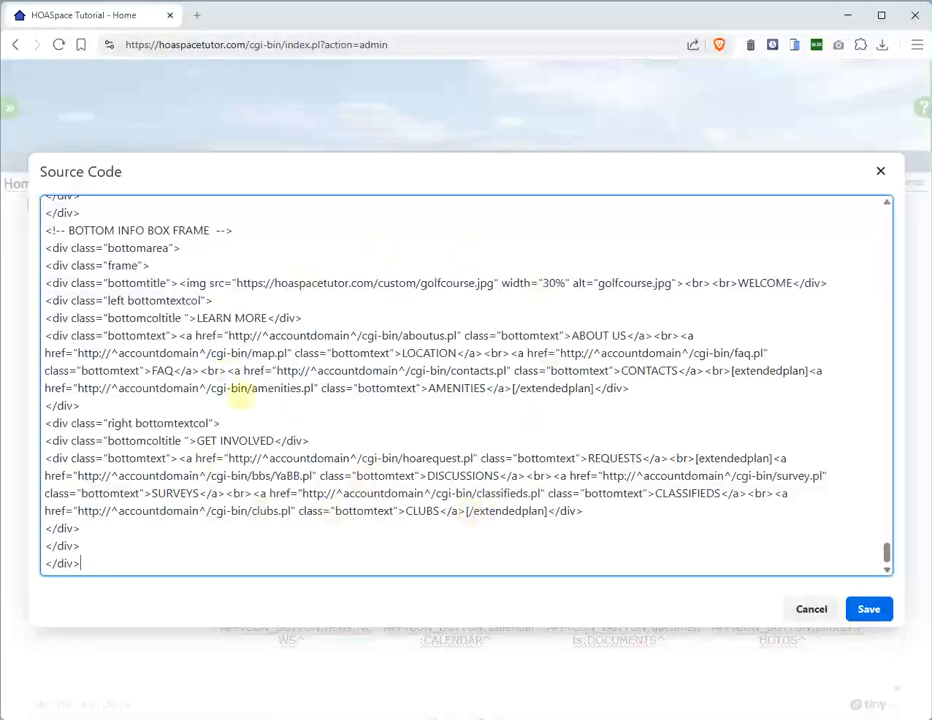
left_click(814, 608)
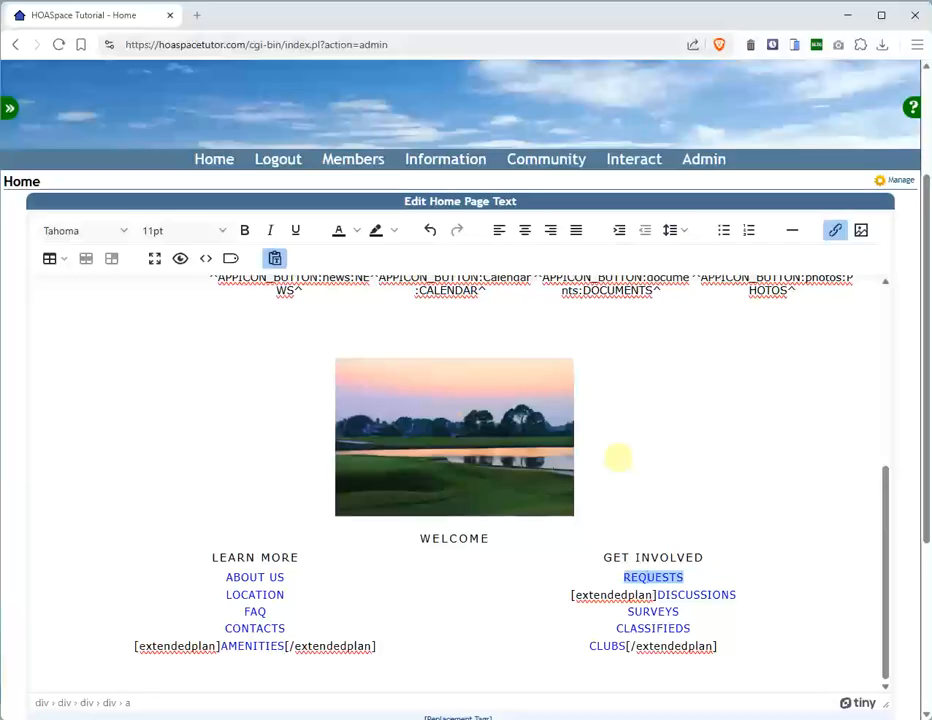
- Replace the text of the ABOUT US link under LEARN MORE with BOARD
scroll(350, 404, "up", 5)
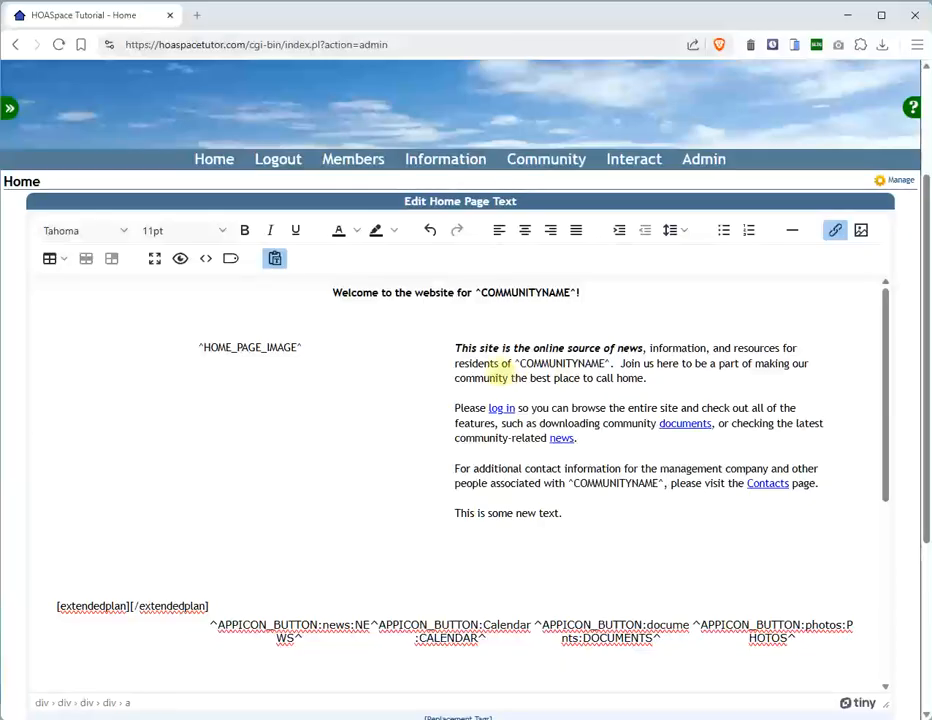
scroll(503, 385, "down", 3)
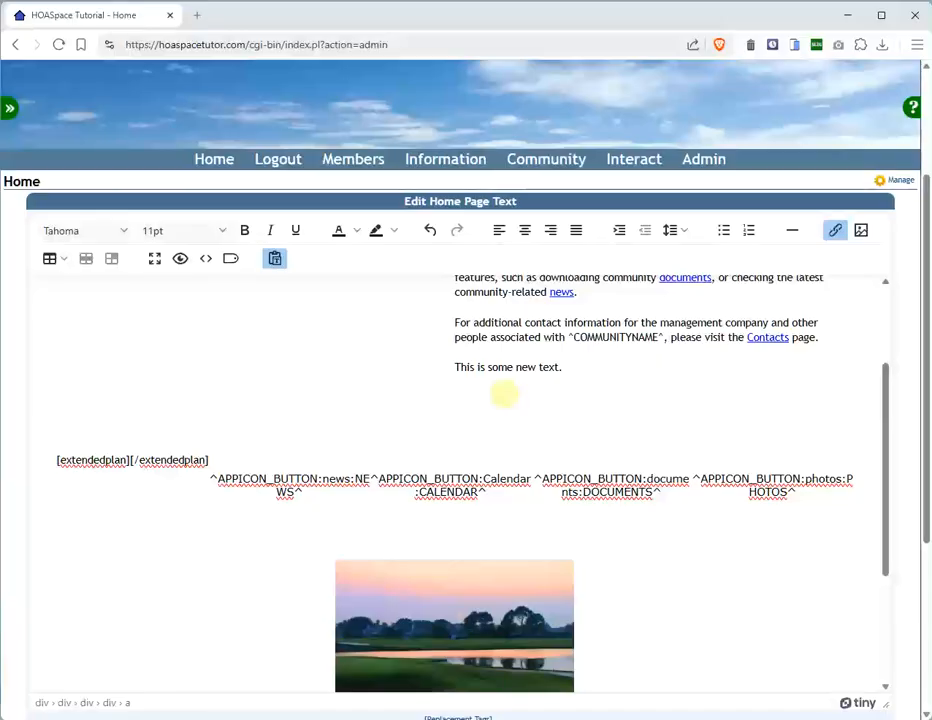
scroll(499, 513, "down", 4)
scroll(505, 517, "up", 1)
scroll(500, 514, "down", 1)
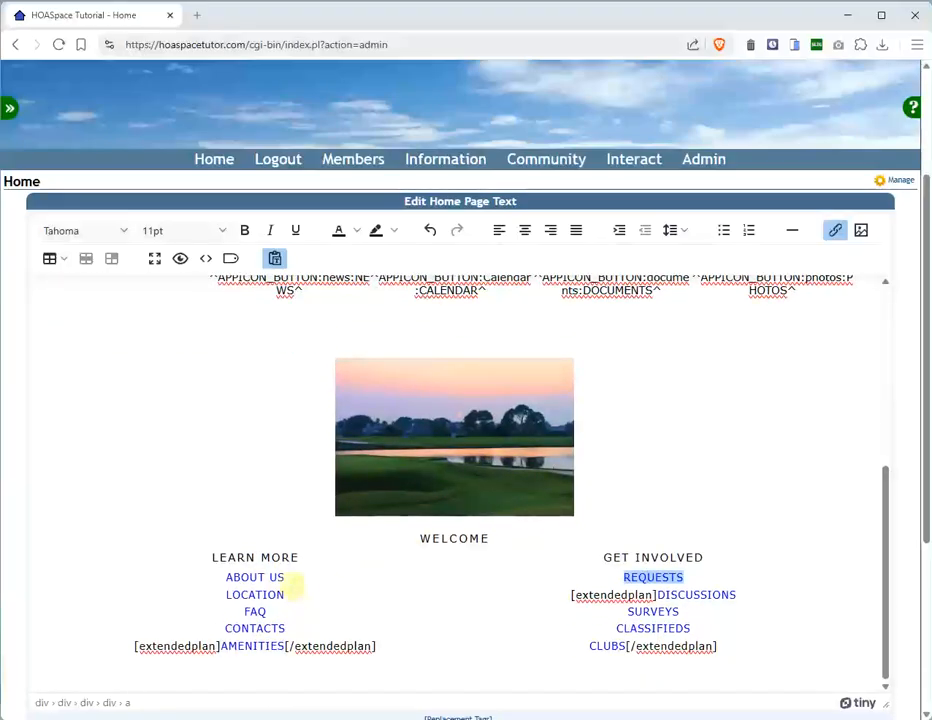
left_click_drag(228, 577, 295, 574)
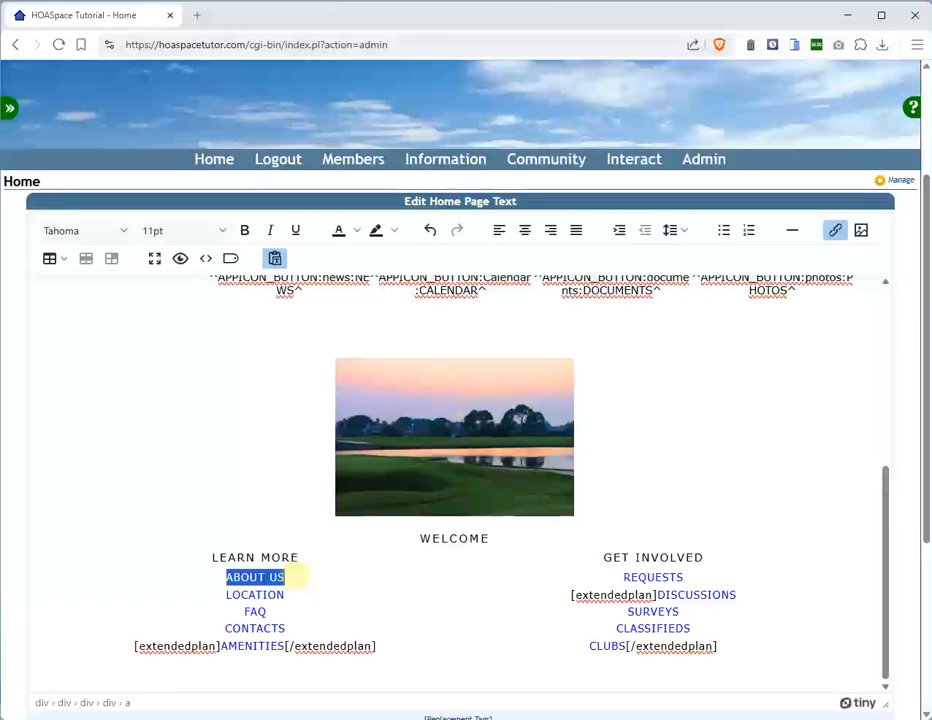
type("BOARD")
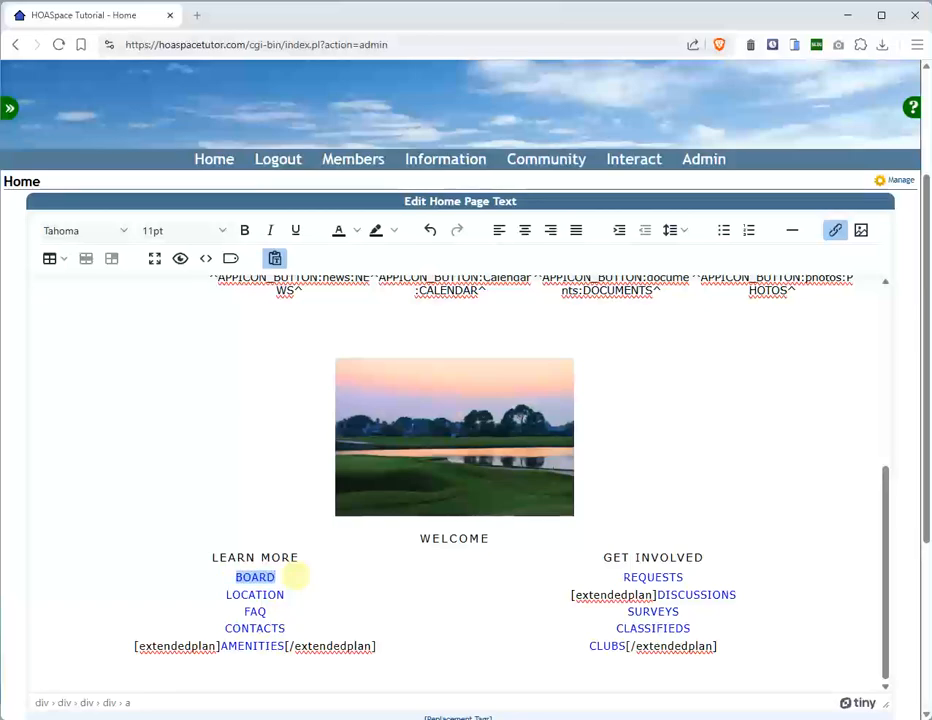
- Select the BOARD link text under LEARN MORE and copy the address of the site's Board contact page
left_click(245, 580)
double_click(255, 577)
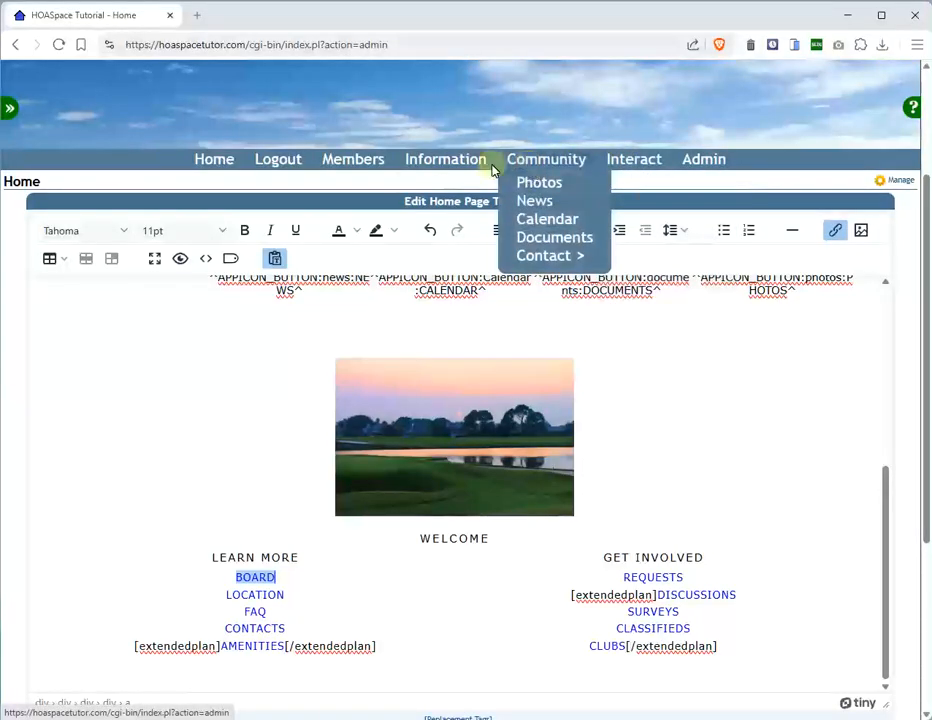
mouse_move(586, 258)
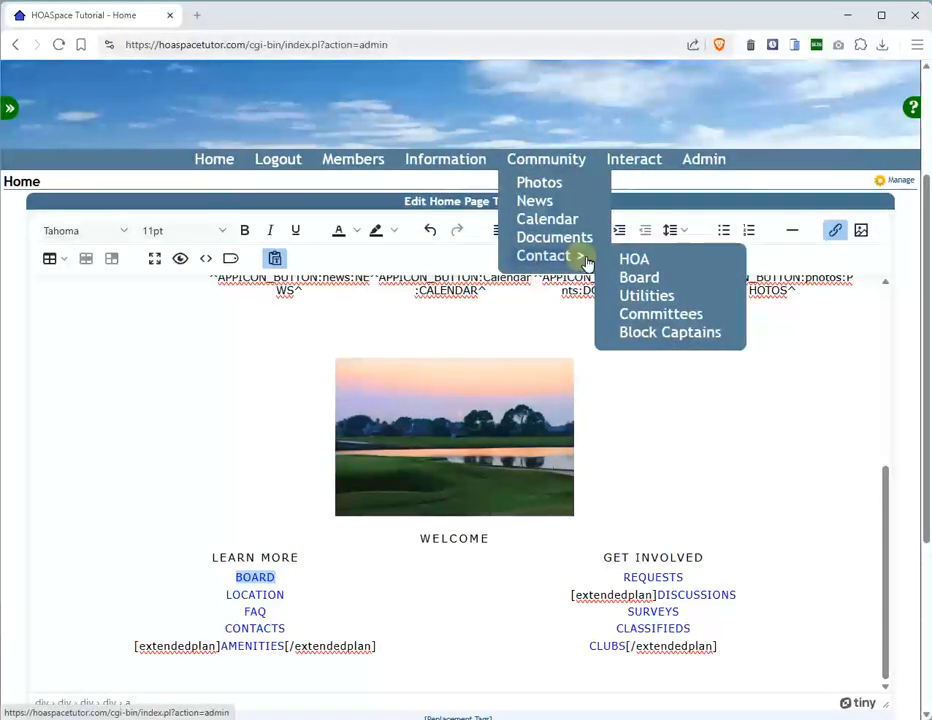
right_click(640, 278)
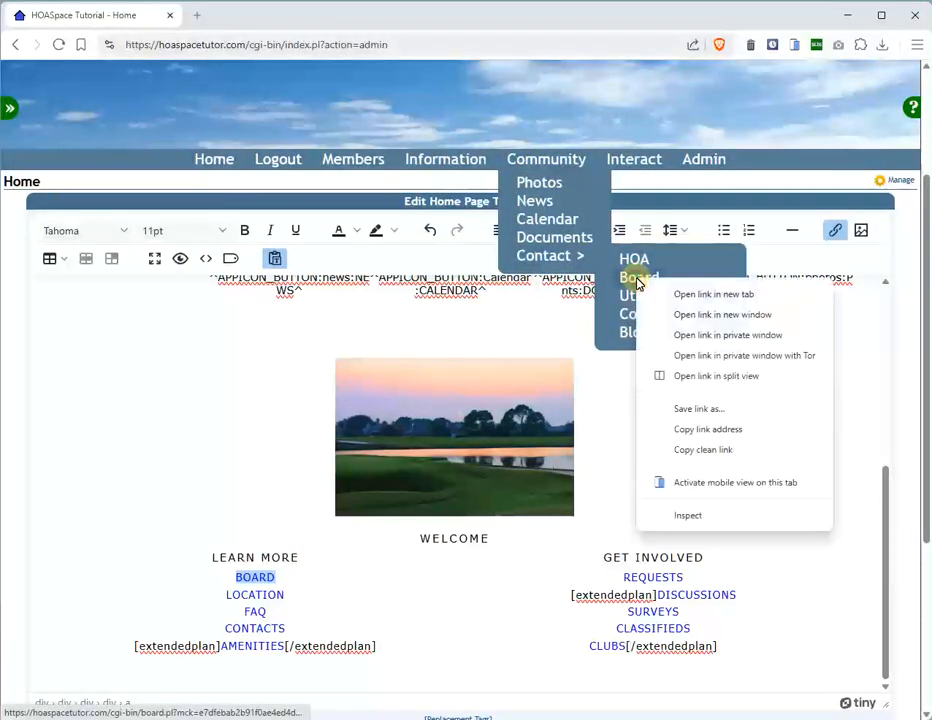
left_click(680, 429)
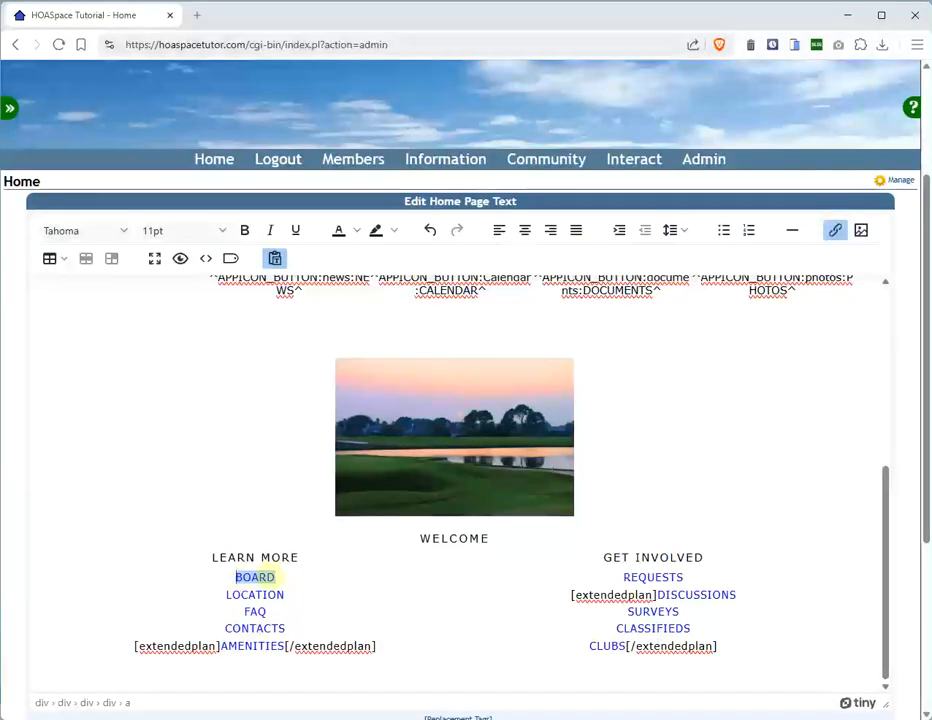
left_click(835, 232)
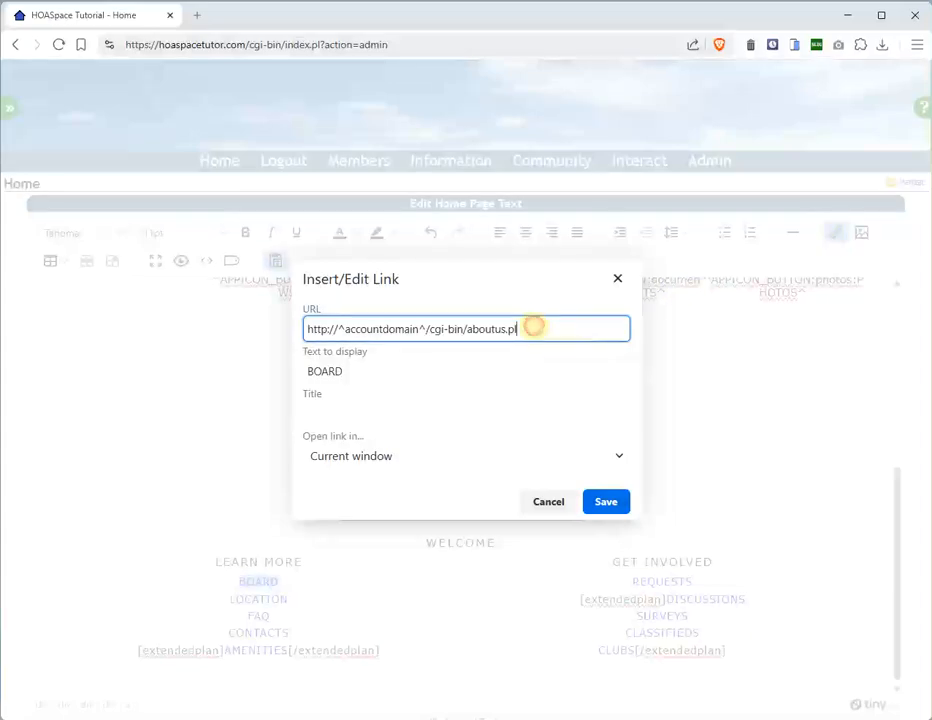
left_click_drag(533, 327, 225, 308)
key("ctrl+v")
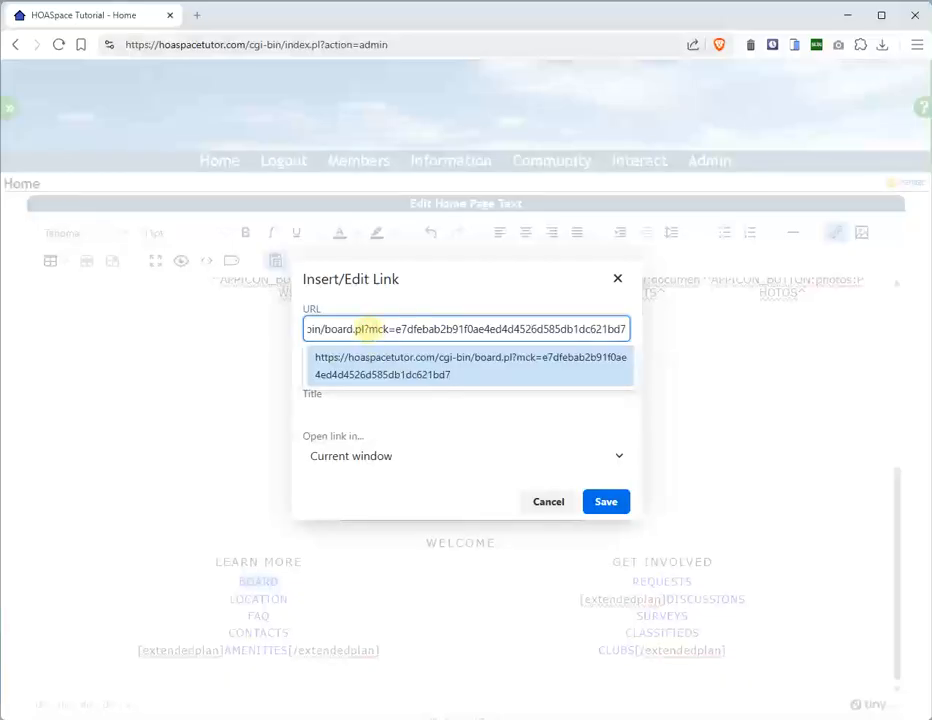
left_click_drag(362, 328, 672, 343)
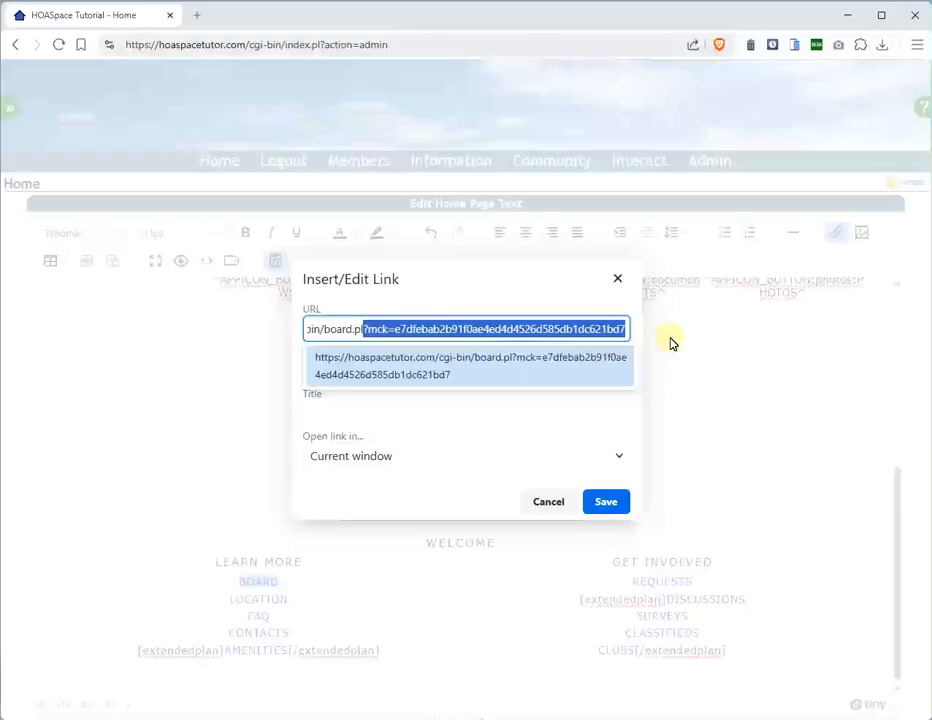
key("BackSpace")
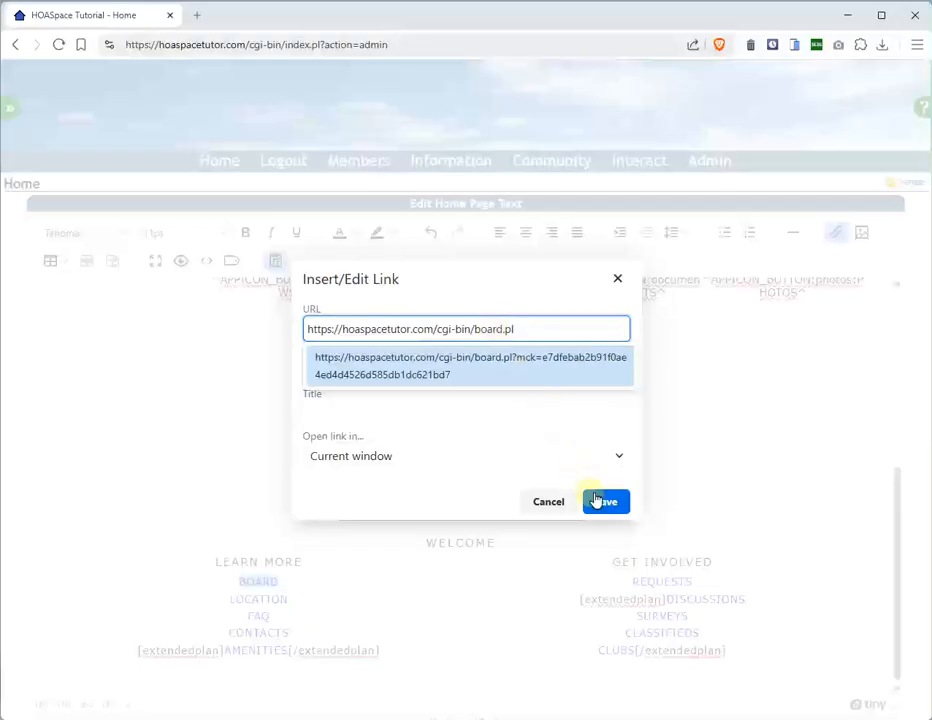
left_click(600, 503)
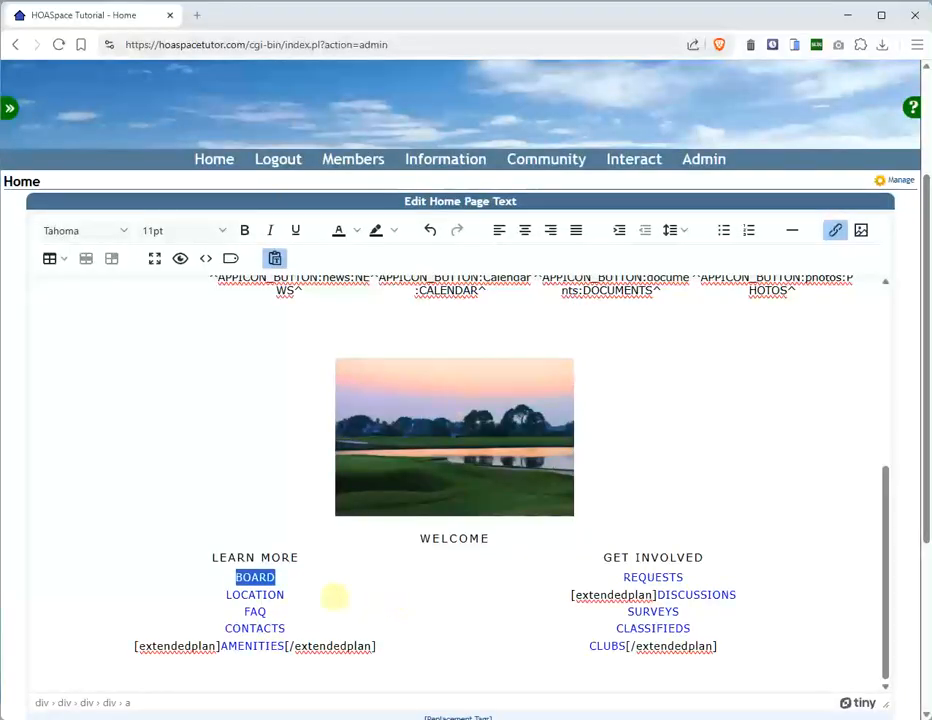
- Check the URL in the BOARD link's settings, and close them without changes
left_click(835, 231)
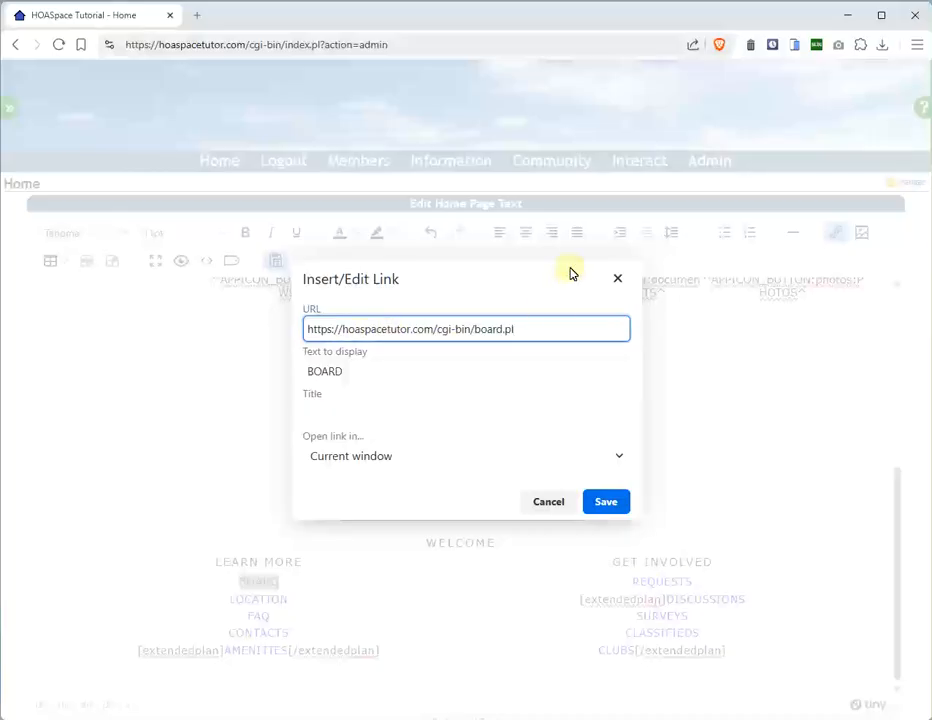
left_click(618, 278)
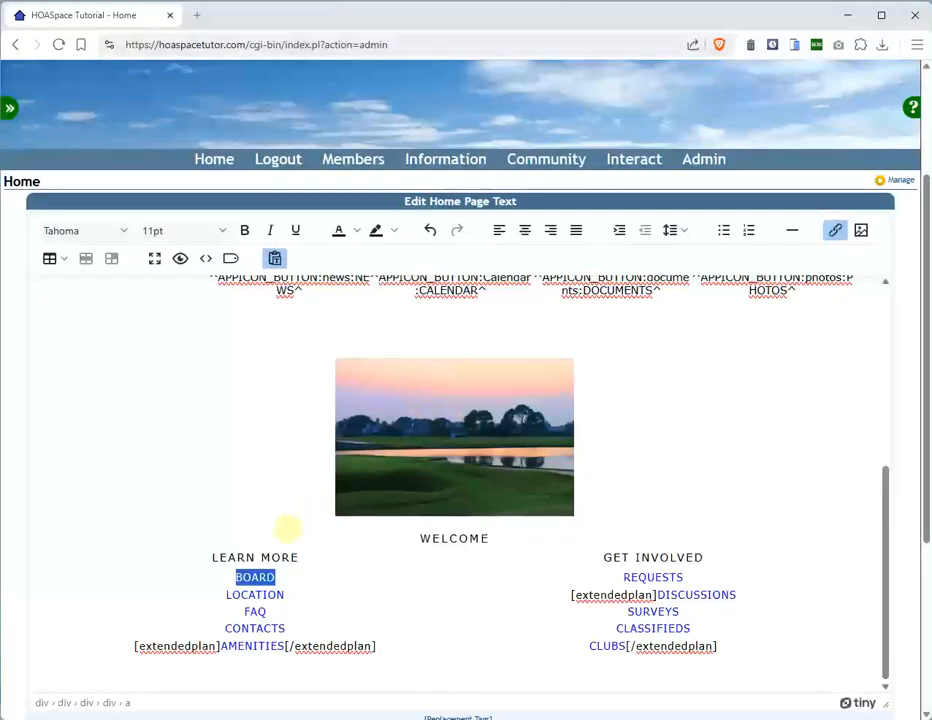
mouse_move(546, 160)
mouse_move(545, 254)
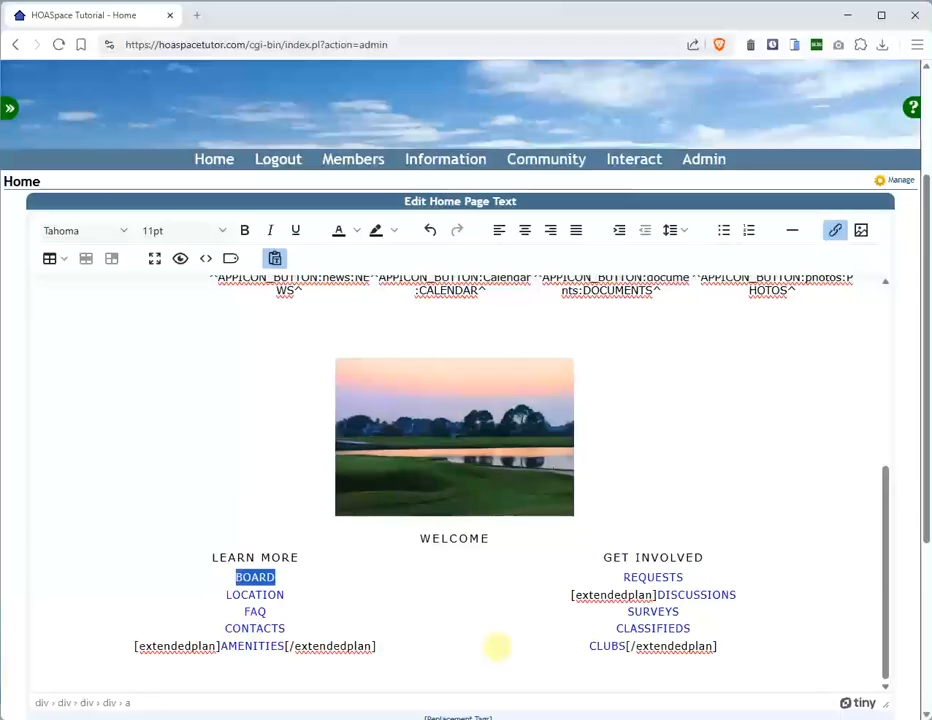
- Delete the CLASSIFIEDS link under GET INVOLVED together with its leftover blank line
double_click(620, 628)
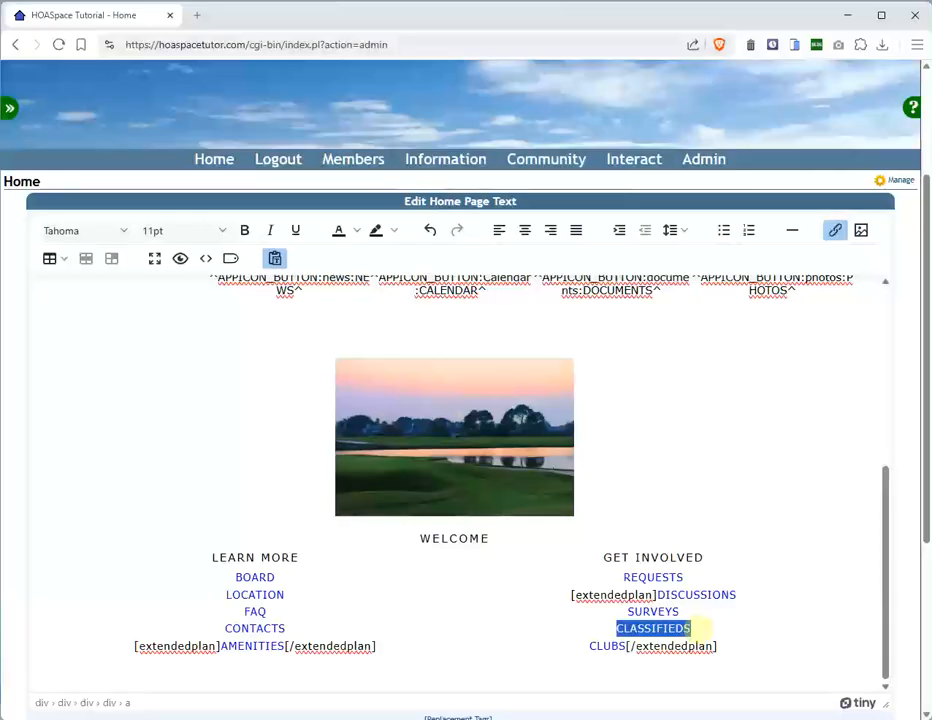
key("Delete")
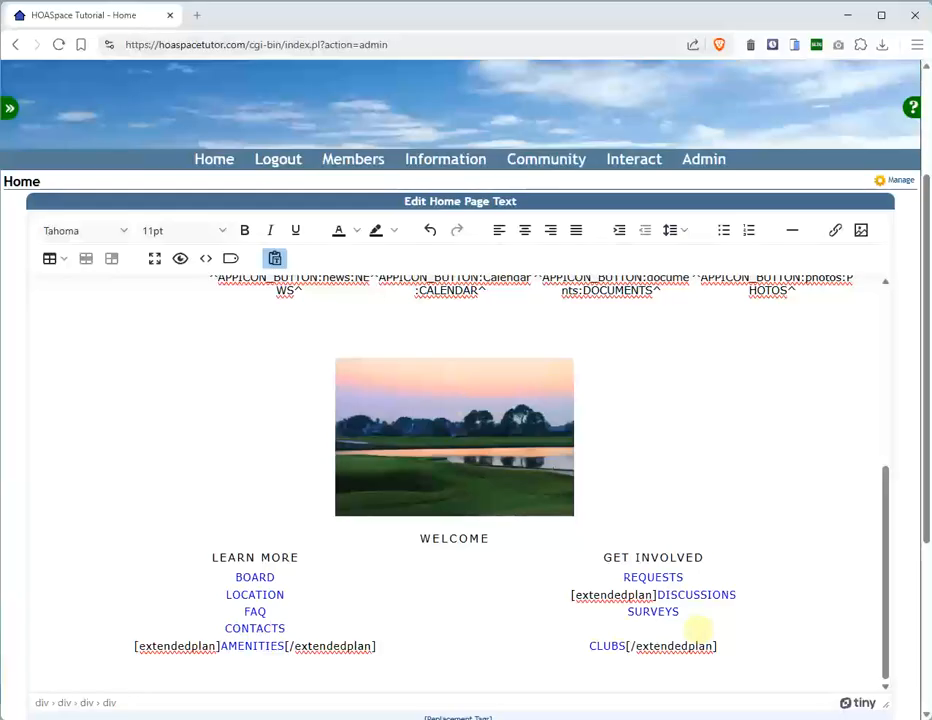
key("Right")
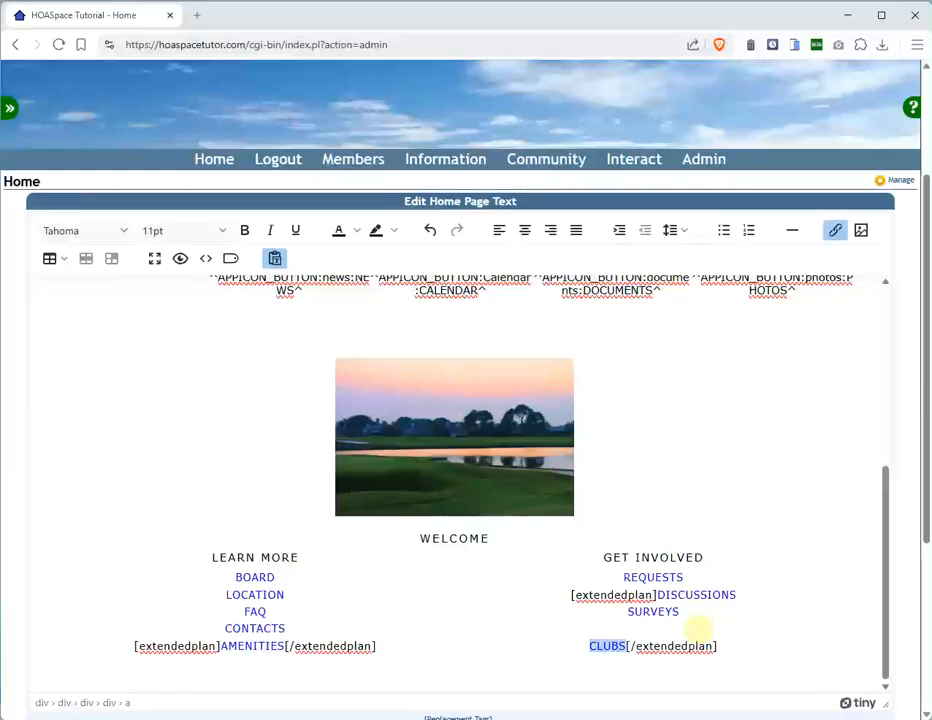
key("Left")
key("BackSpace")
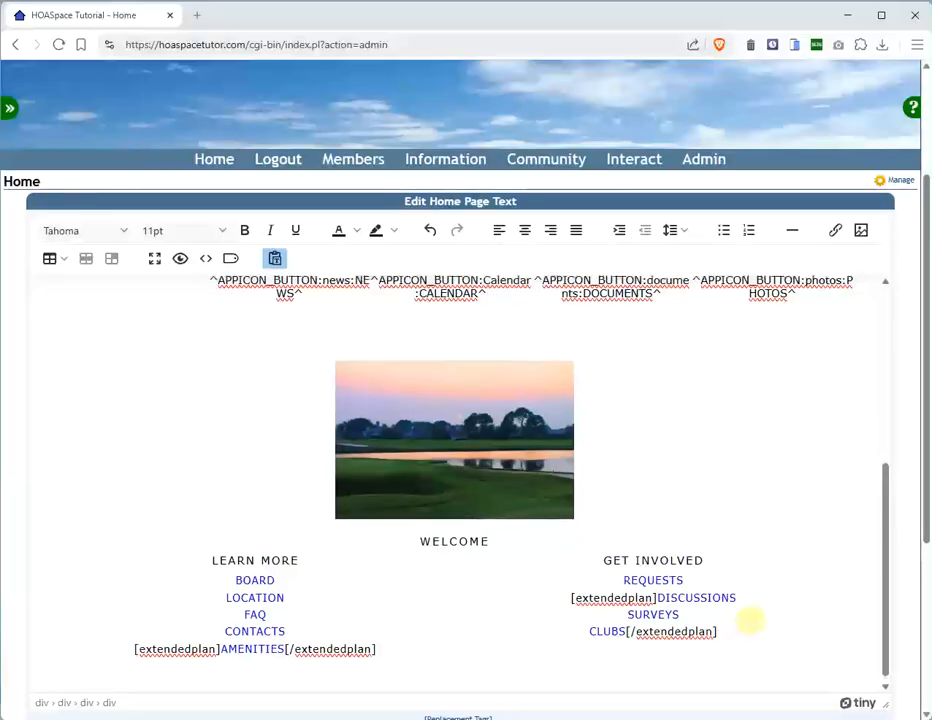
- Select the ^COMMUNITYNAME^ tag in the introductory paragraph and compare it with the community name in the page header
scroll(750, 620, "up", 3)
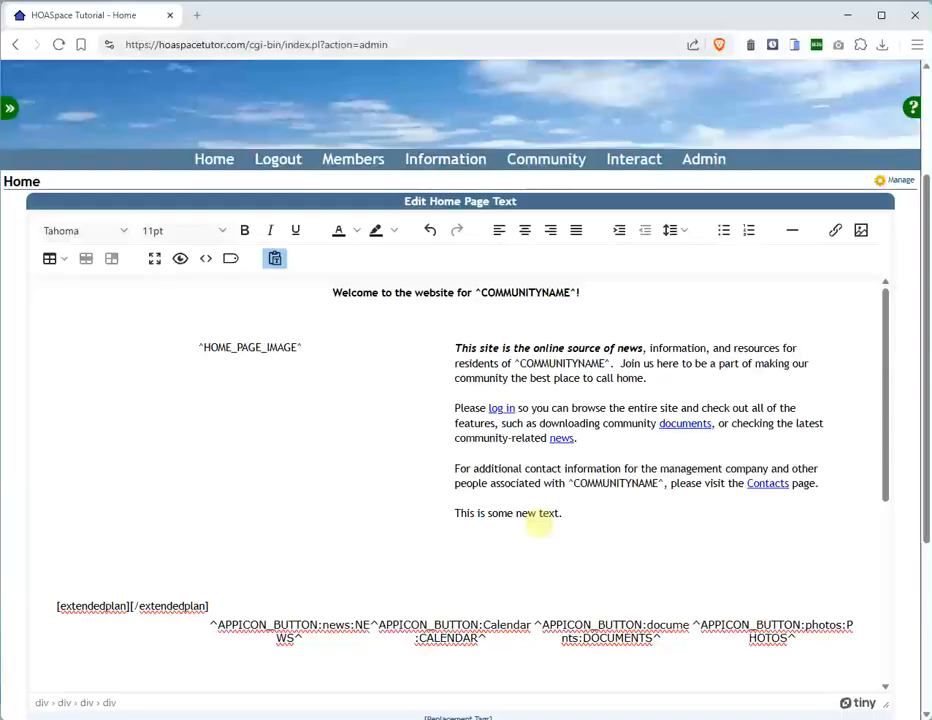
left_click_drag(515, 362, 570, 351)
double_click(598, 364)
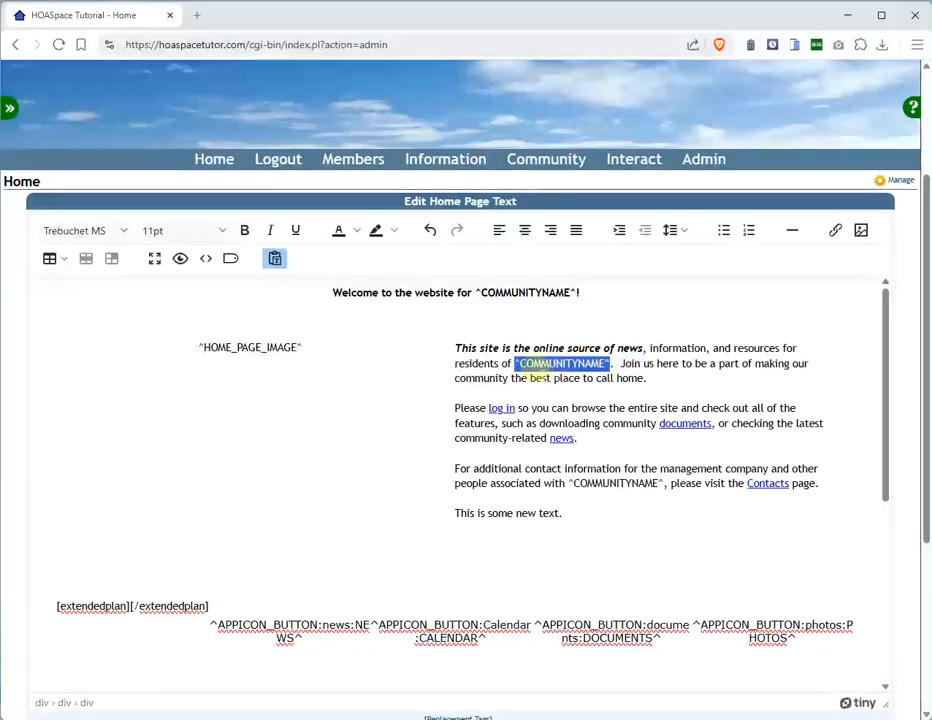
scroll(430, 228, "up", 3)
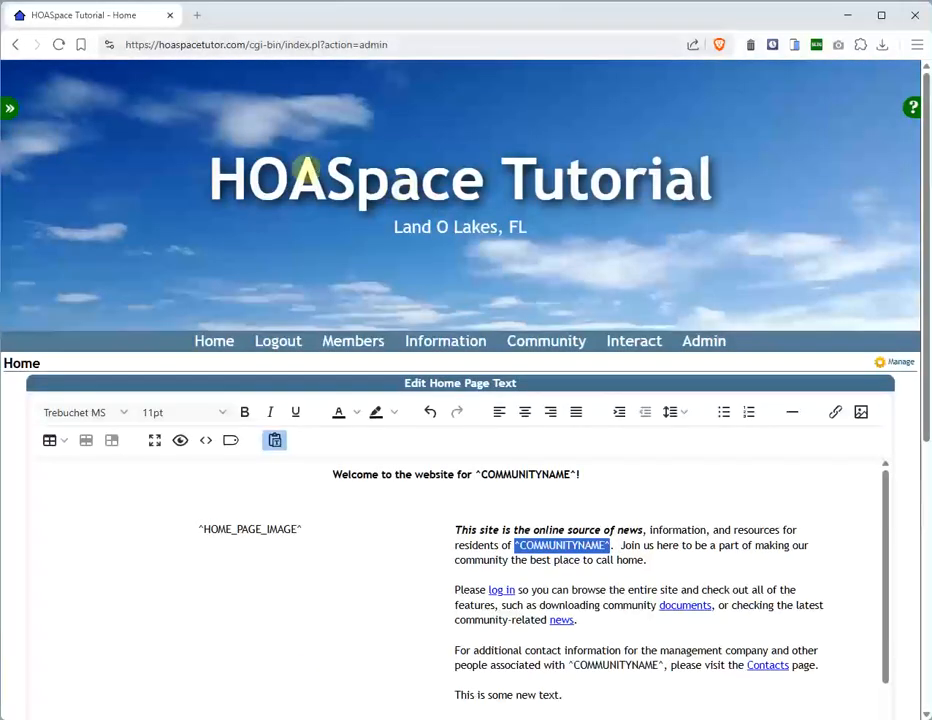
- Open the Variable Replacement Tags reference and examine the ^SITE_SEARCH^ and ^SITE_SEARCH_WIDE^ tags
left_click(231, 442)
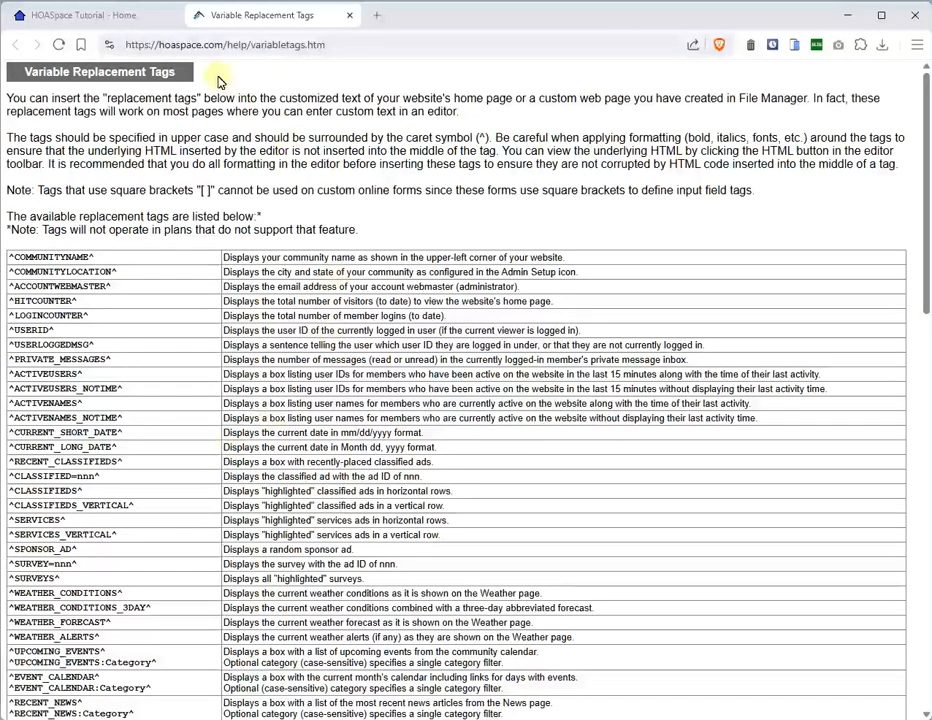
scroll(50, 400, "down", 6)
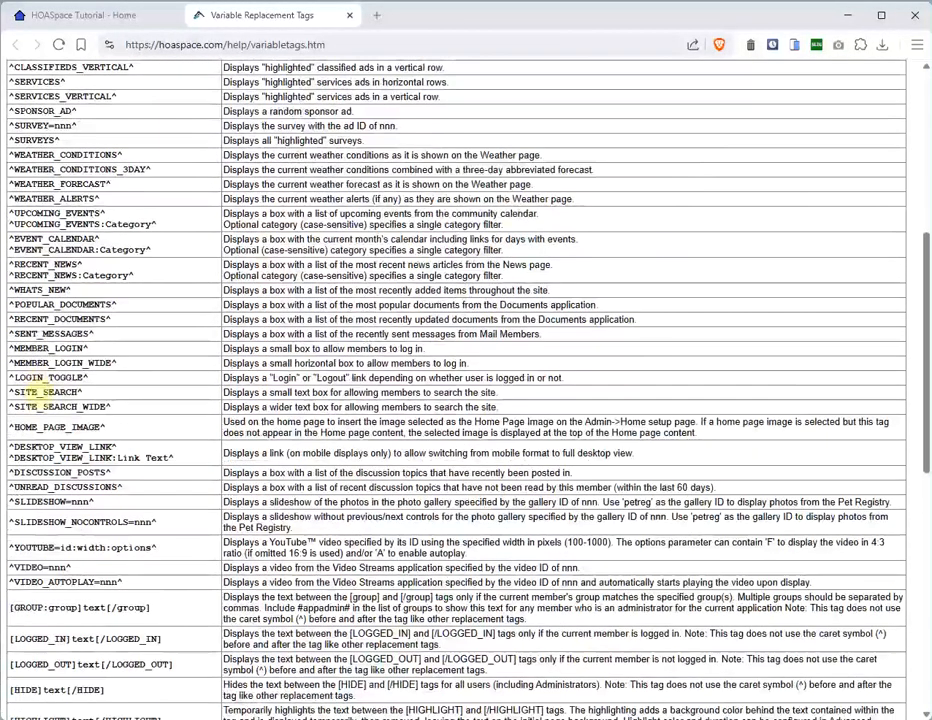
left_click_drag(84, 392, 14, 392)
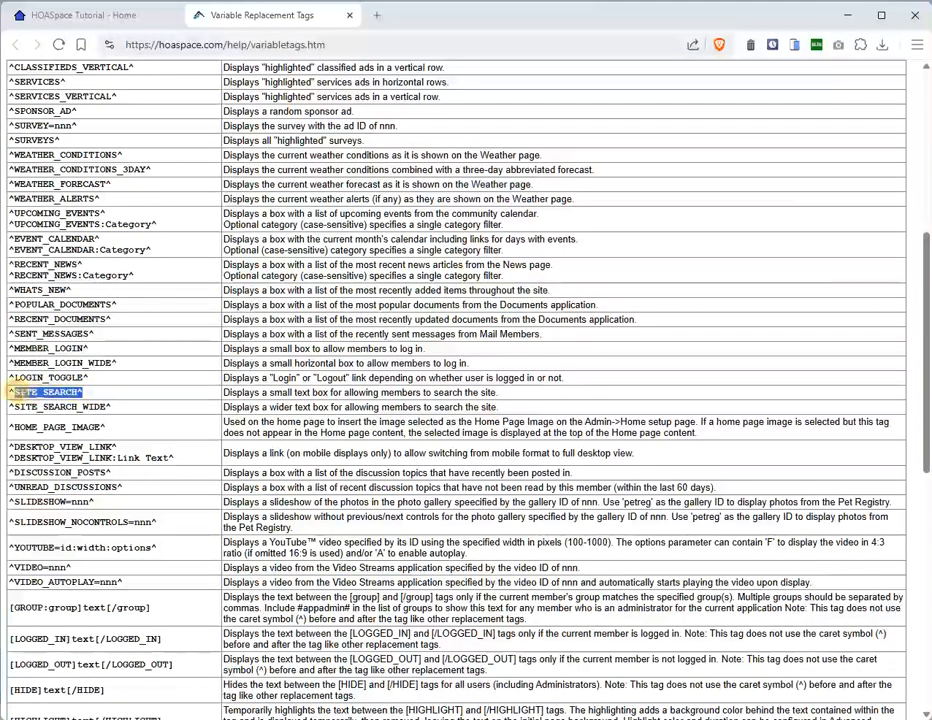
left_click(119, 409)
left_click_drag(108, 406, 8, 407)
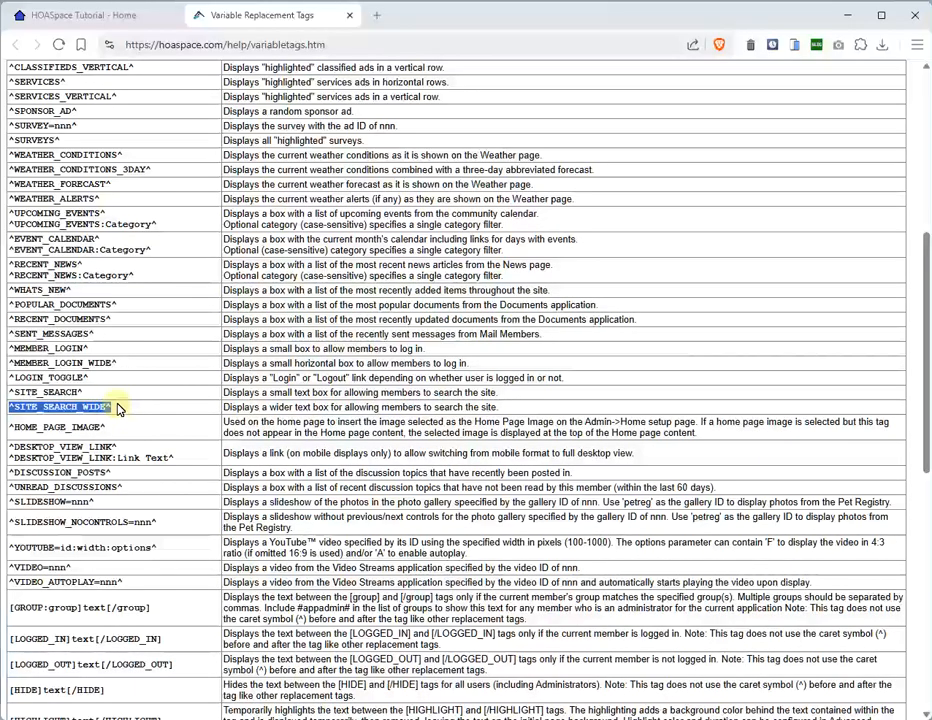
- Examine the ^WEATHER_FORECAST^, ^WEATHER_CONDITIONS^ and ^WEATHER_CONDITIONS_3DAY^ tags in the reference, and close the reference page
left_click_drag(110, 185, 8, 184)
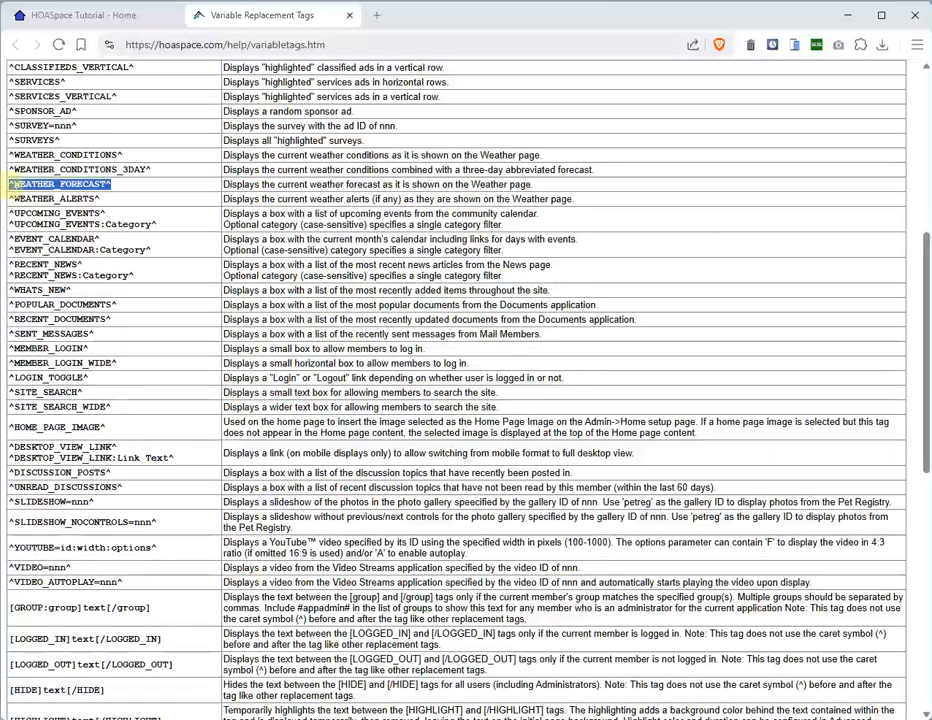
left_click(135, 153)
left_click_drag(119, 154, 10, 156)
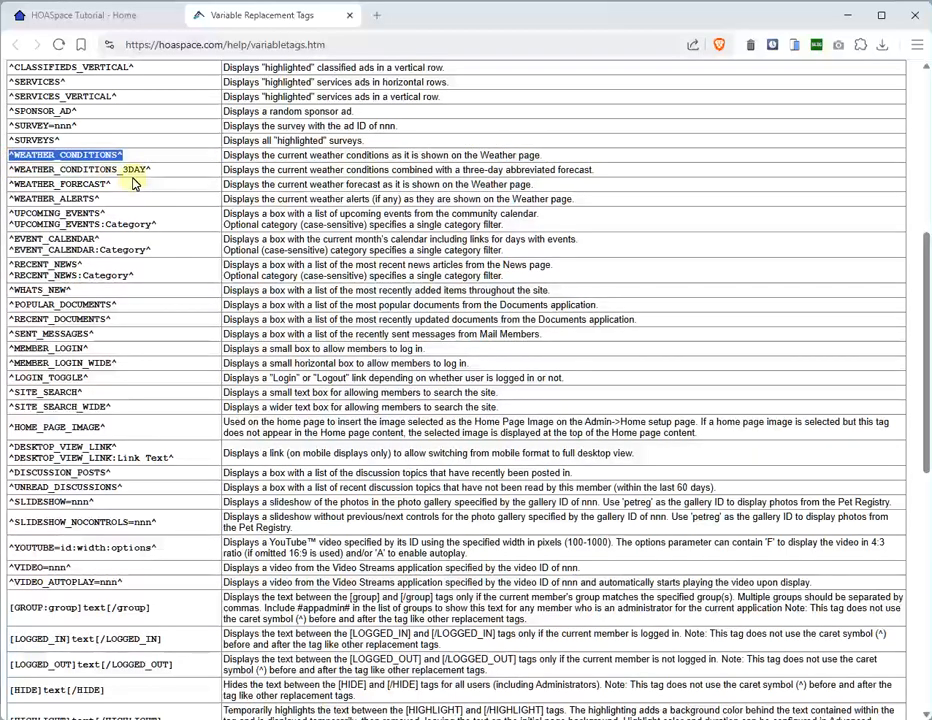
left_click_drag(155, 170, 10, 170)
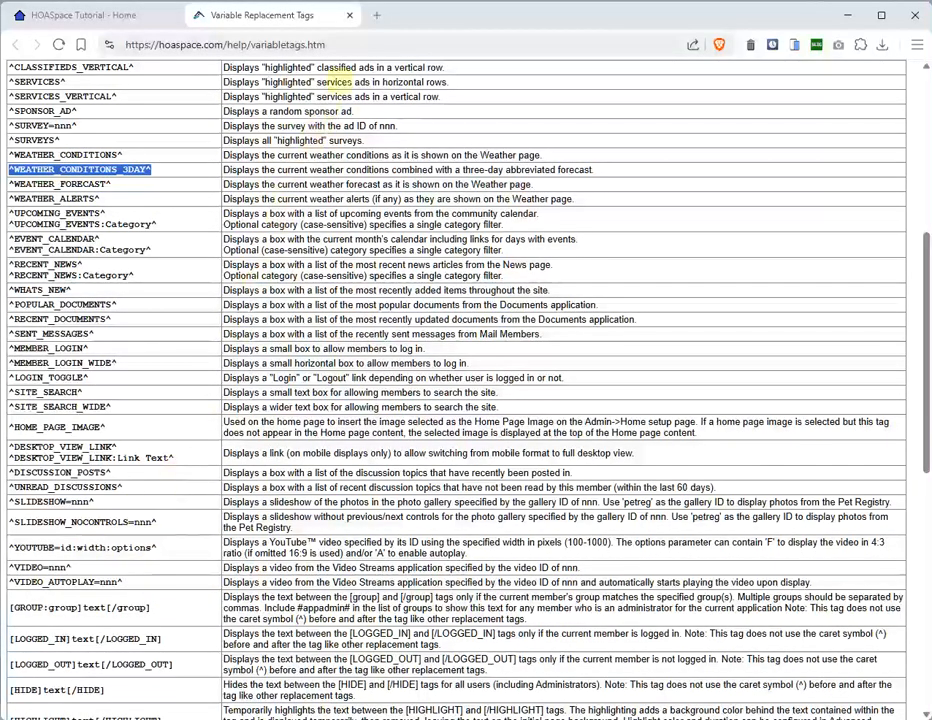
left_click(350, 15)
- Insert the tag ^weather_conditions^ on its own line between the log in paragraph and the additional contact information paragraph
scroll(621, 546, "down", 2)
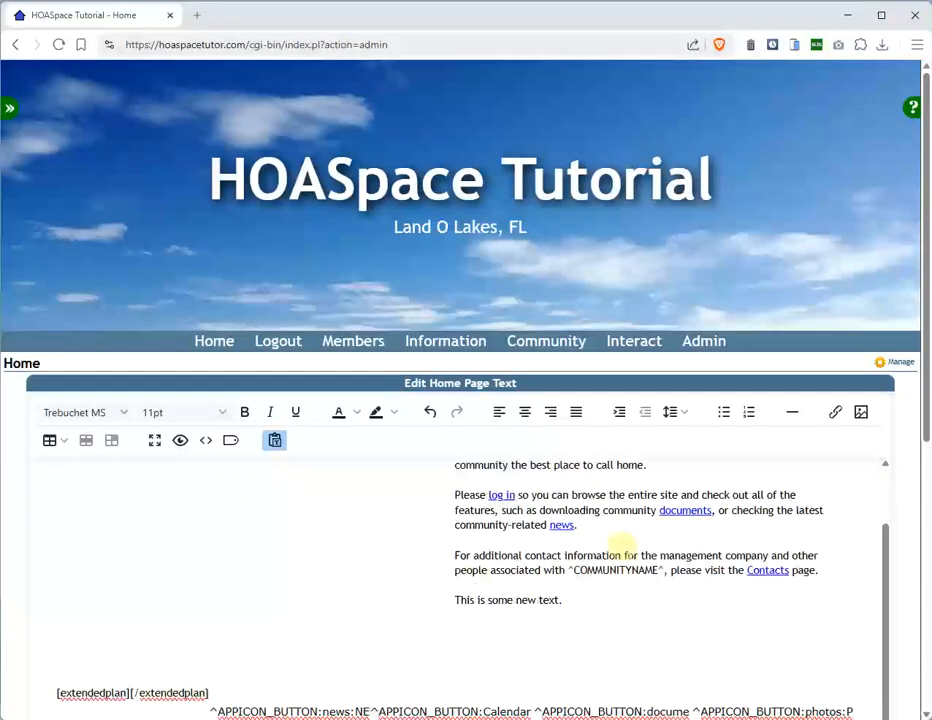
scroll(621, 546, "down", 2)
scroll(597, 545, "up", 3)
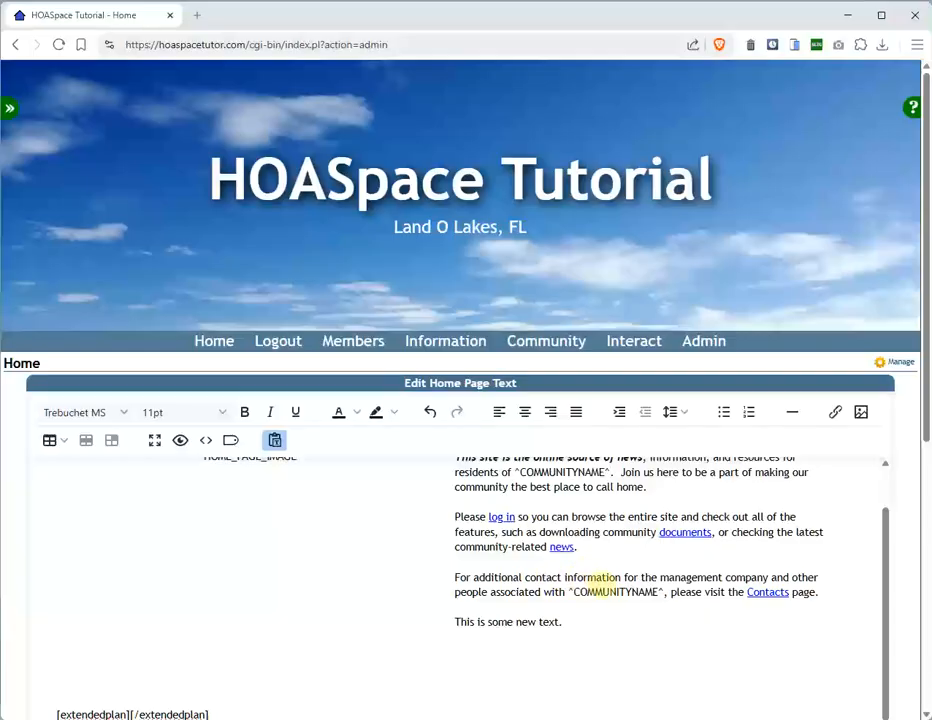
scroll(589, 574, "down", 1)
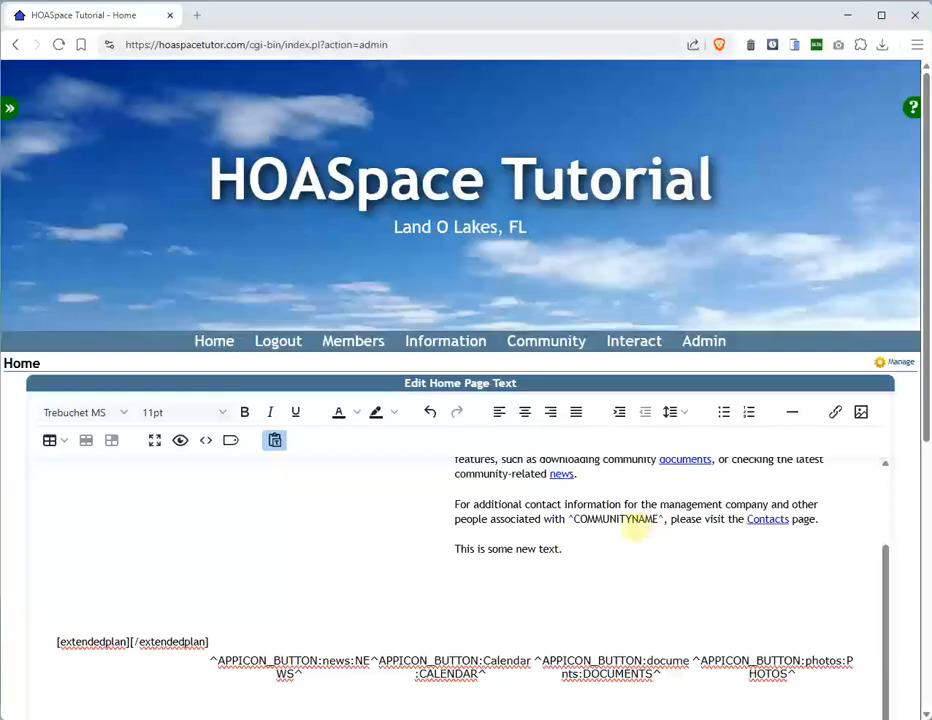
left_click(584, 476)
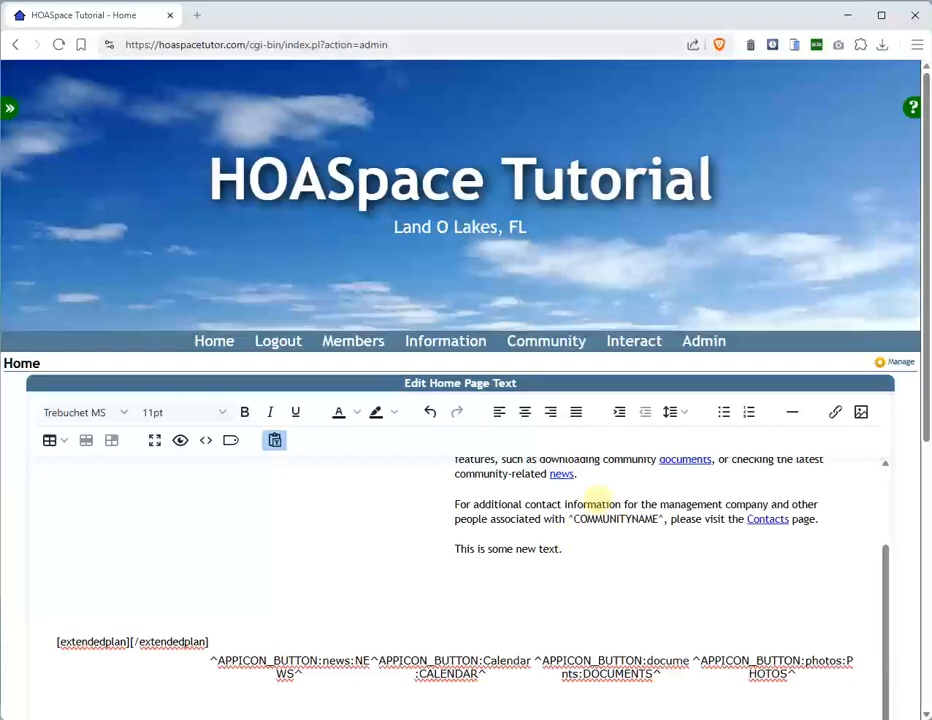
key("Return")
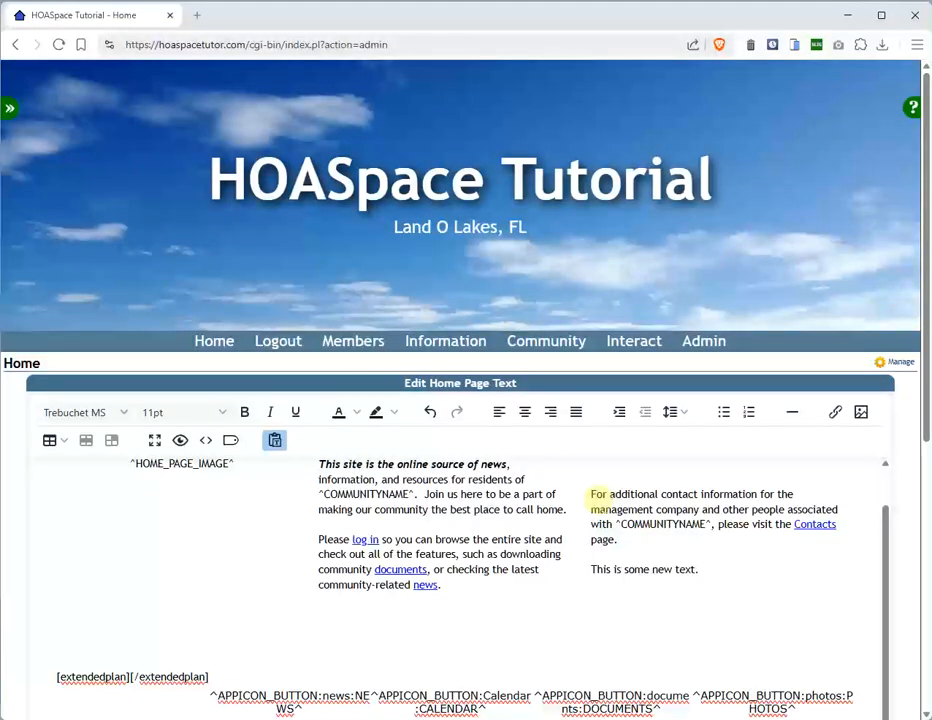
key("ctrl+z")
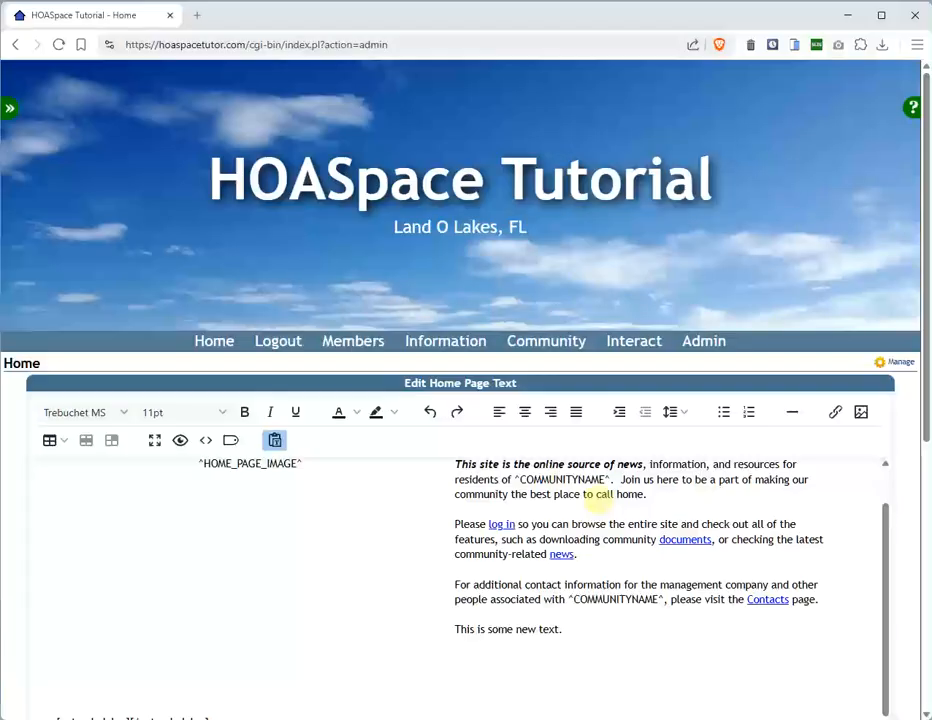
key("ctrl+y")
key("Return")
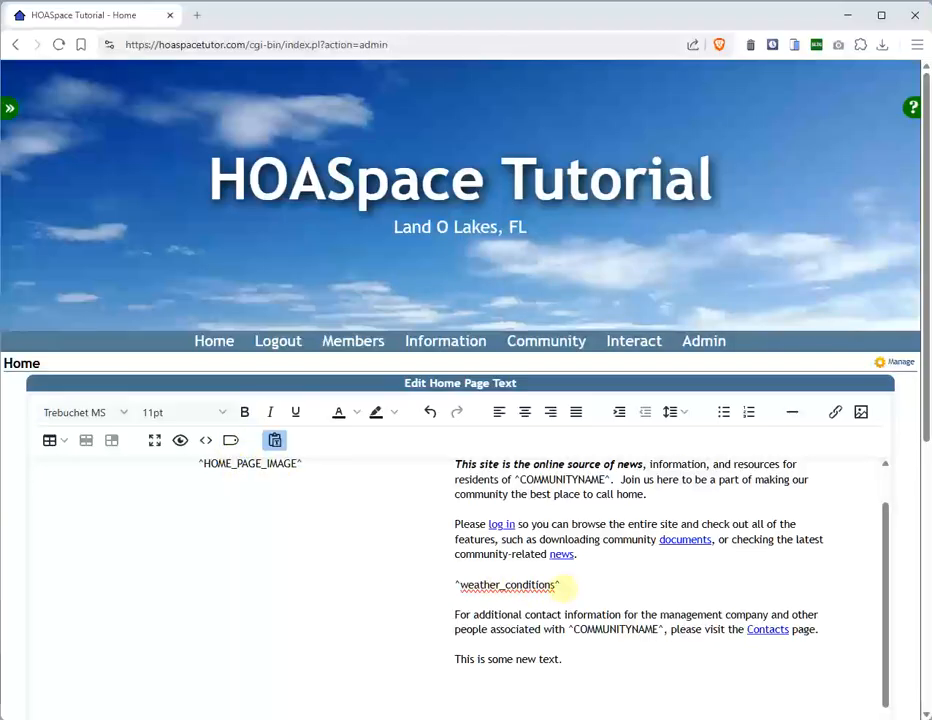
- Preview the home page and examine how the weather conditions tag is displayed within the introductory text
scroll(563, 585, "down", 1)
scroll(563, 585, "down", 10)
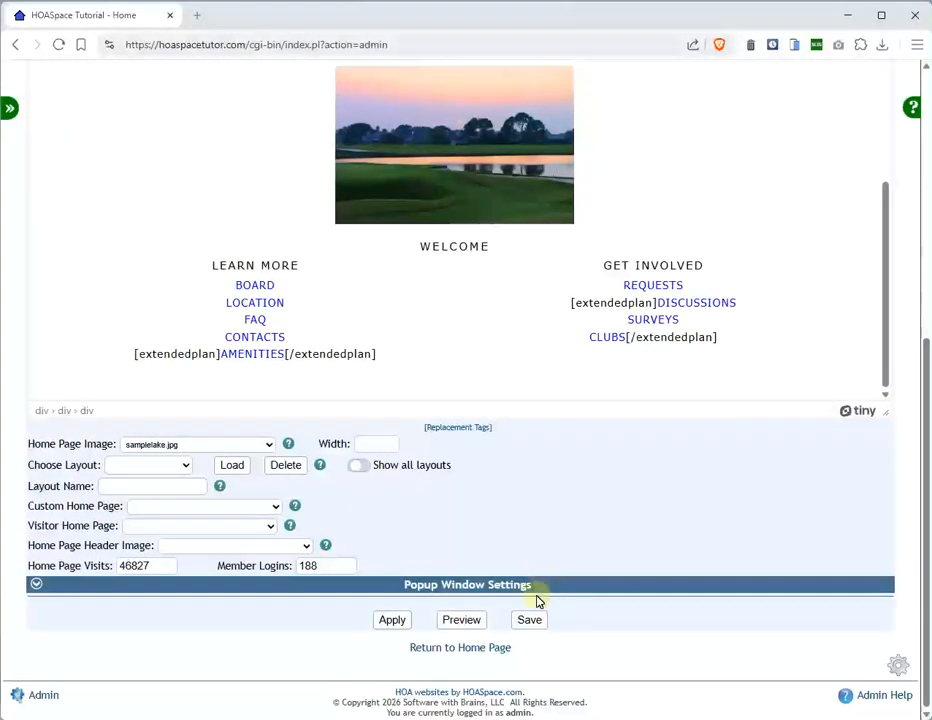
left_click(462, 620)
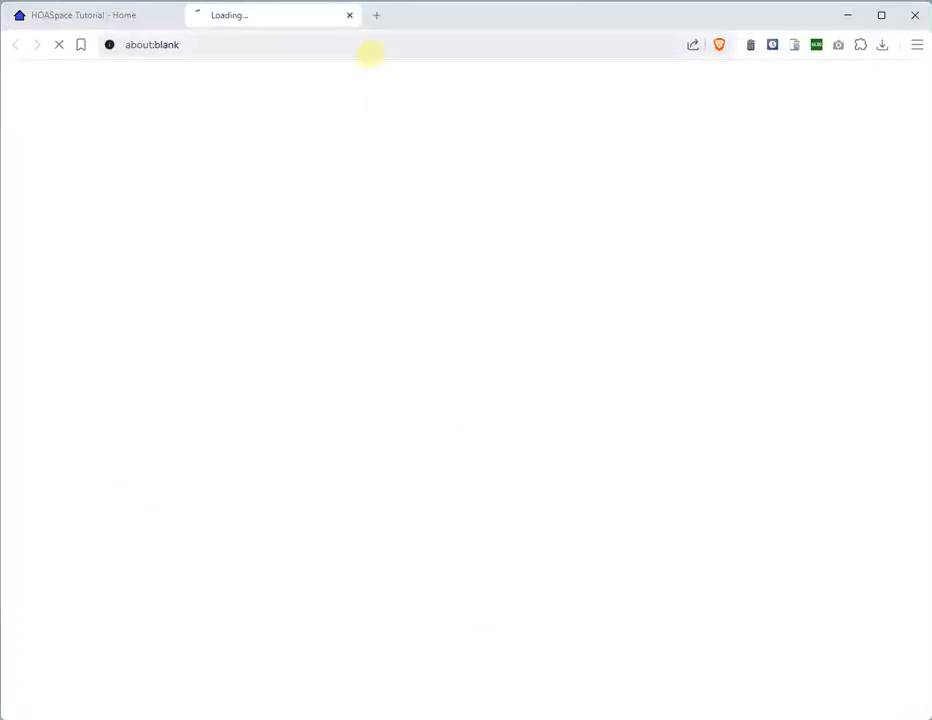
scroll(700, 450, "down", 2)
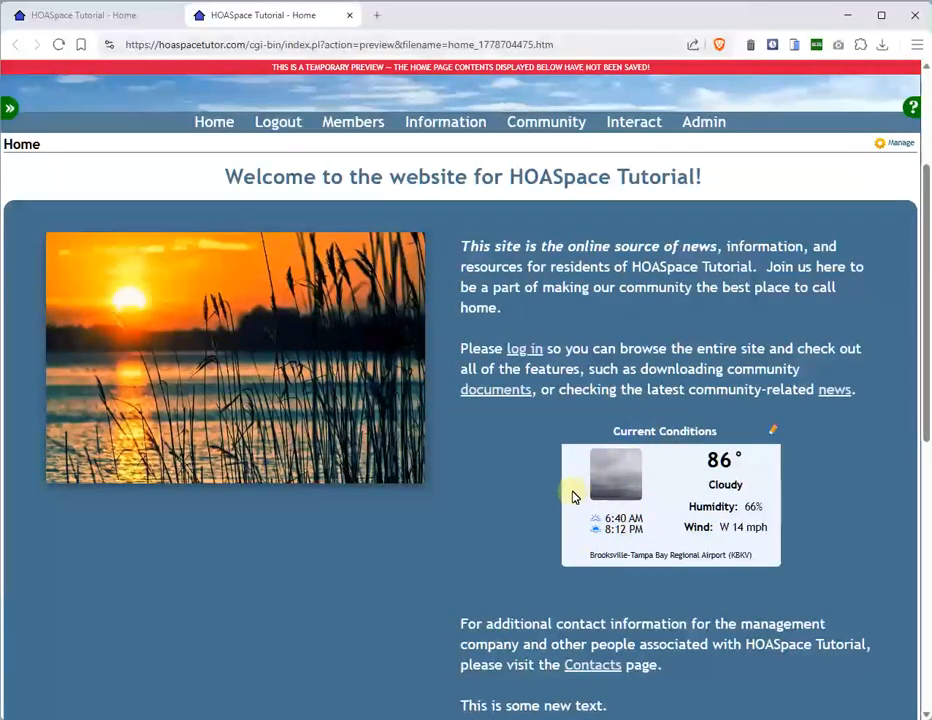
scroll(452, 424, "up", 1)
scroll(452, 424, "up", 1)
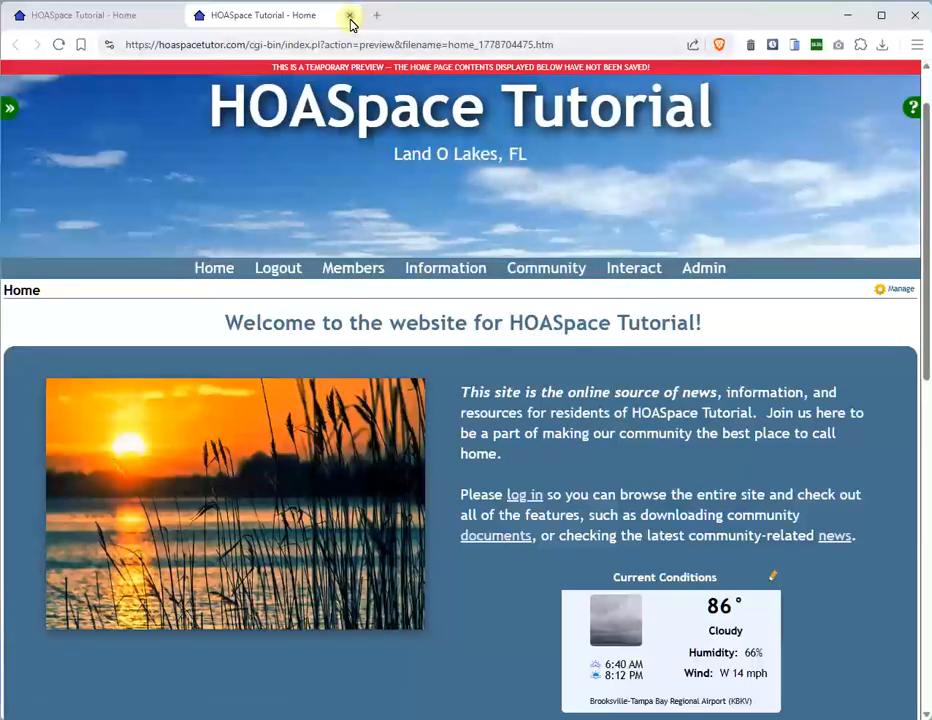
- Switch between the home page editor and the open preview to compare them, and close the preview
left_click(106, 19)
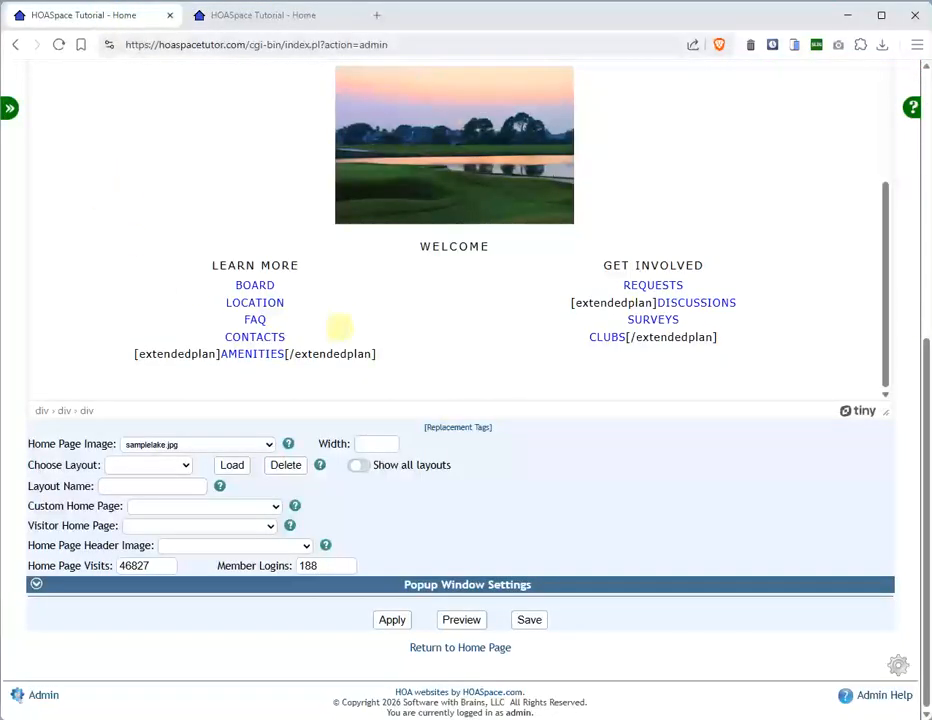
left_click(281, 22)
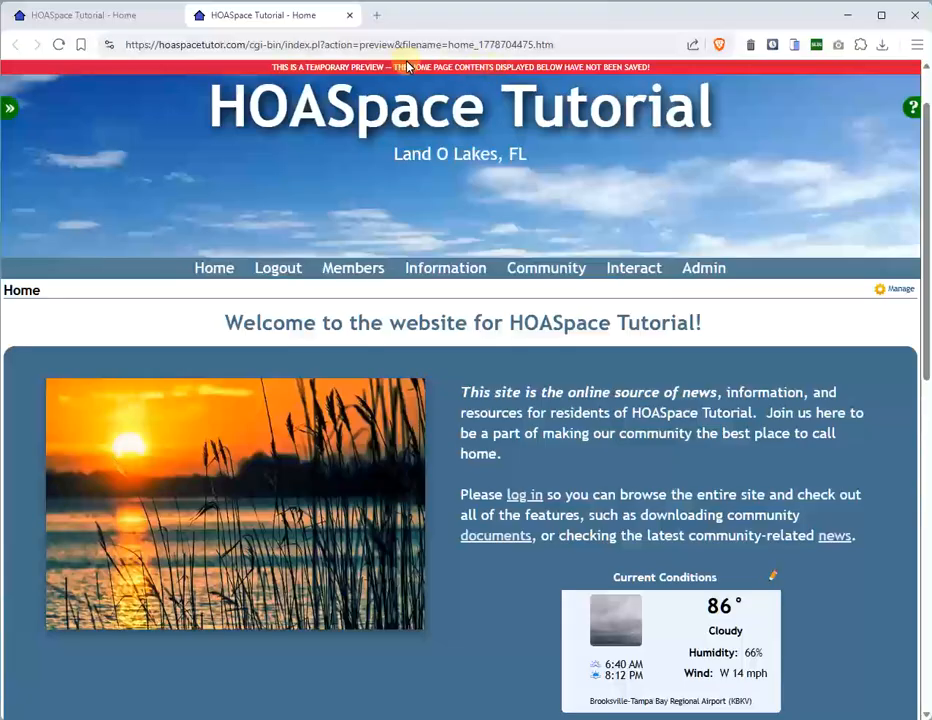
left_click(350, 18)
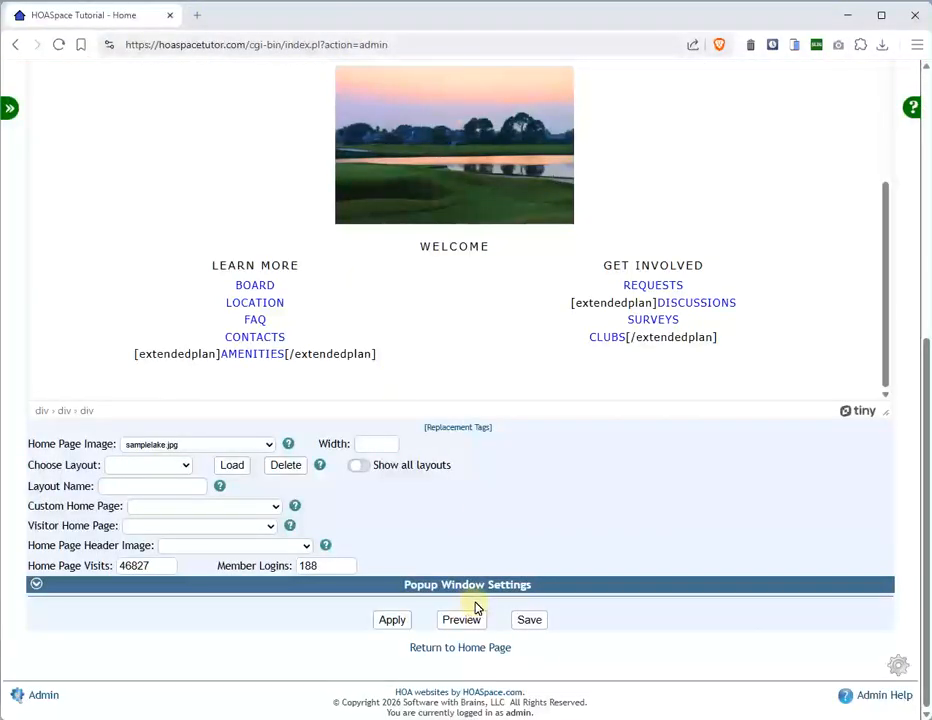
left_click(408, 634)
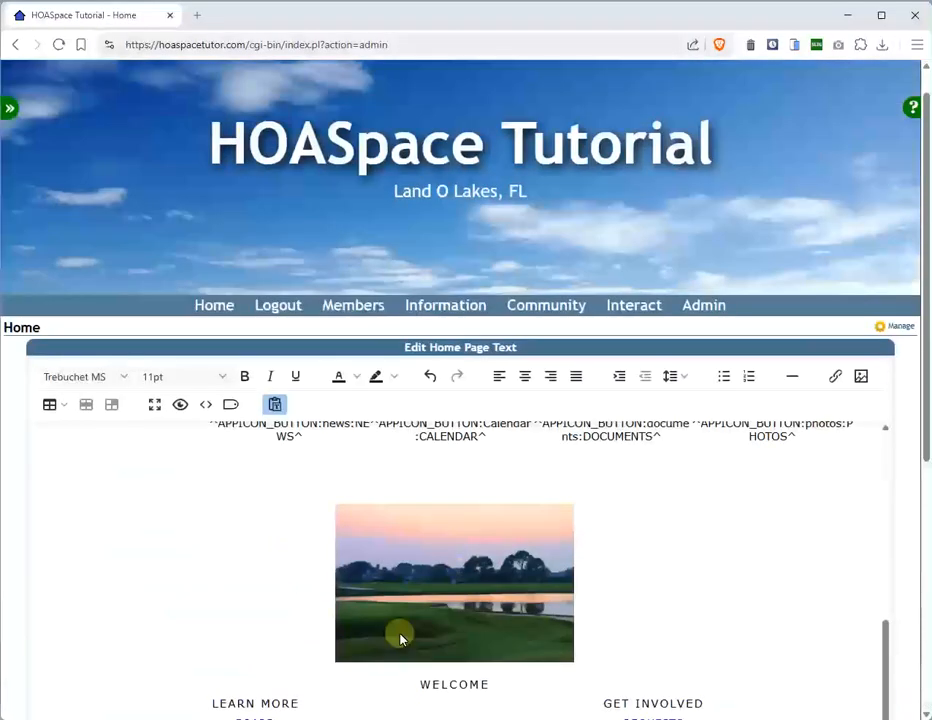